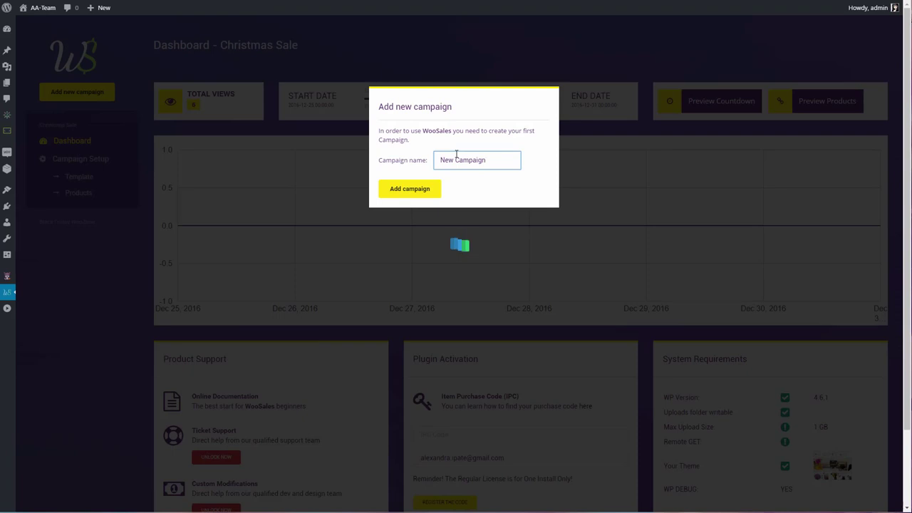
Confirm the Add new campaign dialog to create the campaign 'New Campaign'
click(403, 194)
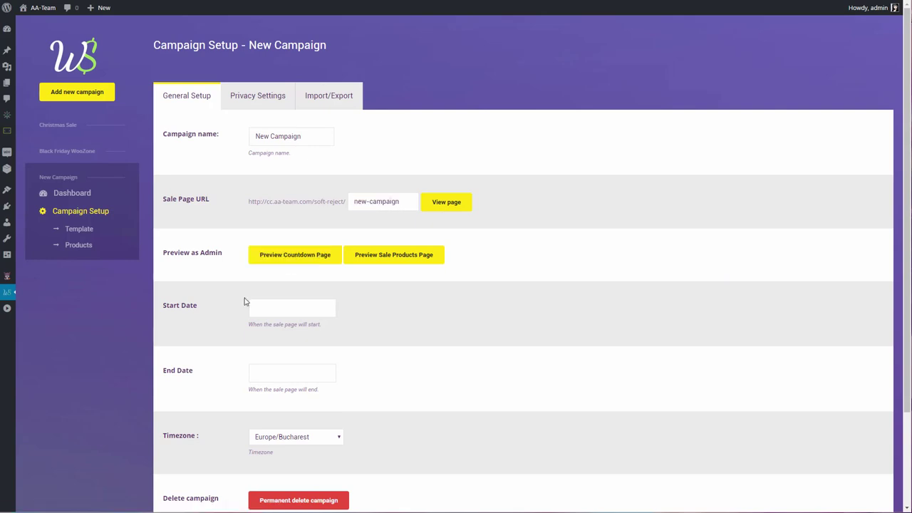
Set the campaign to run from 21 to 24 November 2016 and save the general settings
click(304, 307)
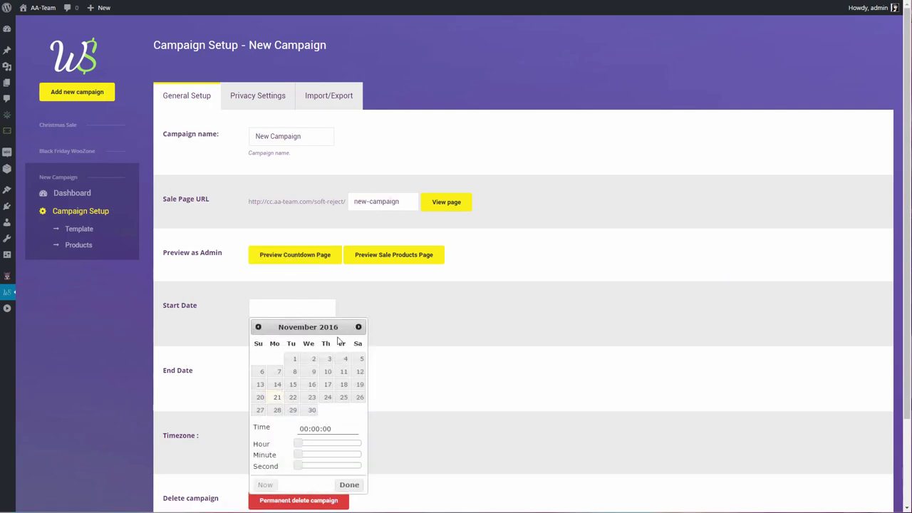
click(274, 397)
click(301, 381)
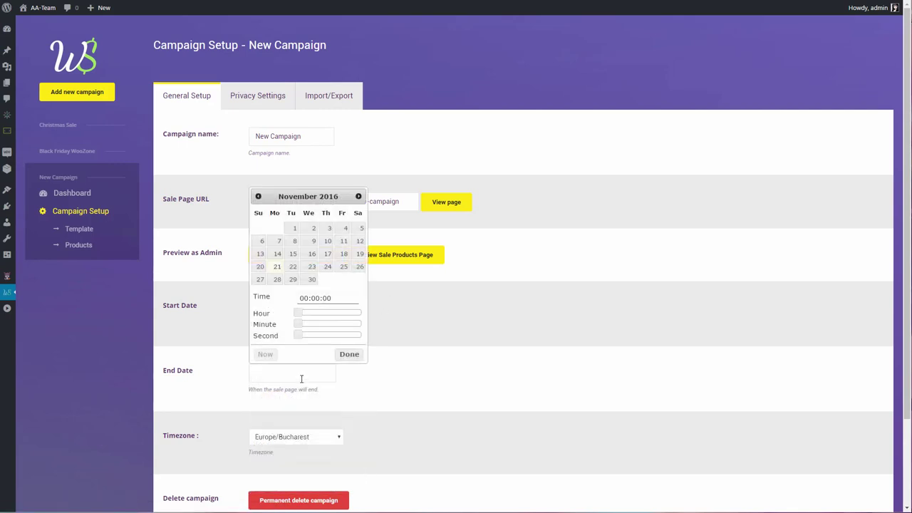
click(329, 268)
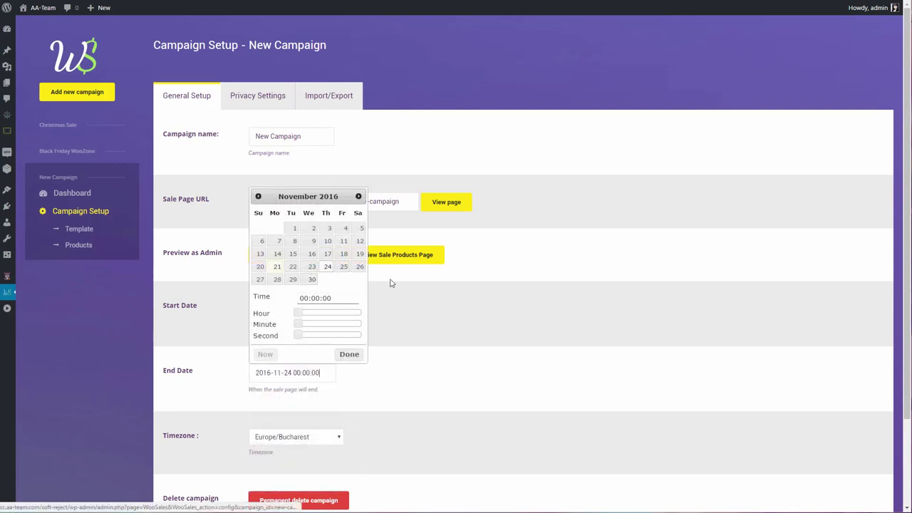
click(421, 330)
scroll(303, 412, down, 1)
scroll(303, 411, down, 2)
click(196, 444)
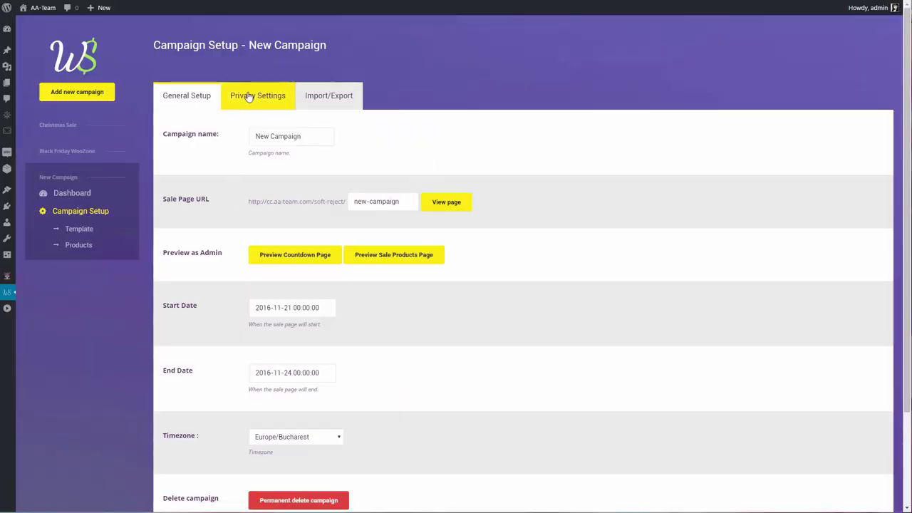
Set the campaign type to 'Private, password protect' with an access password and save the privacy settings
click(249, 97)
click(303, 133)
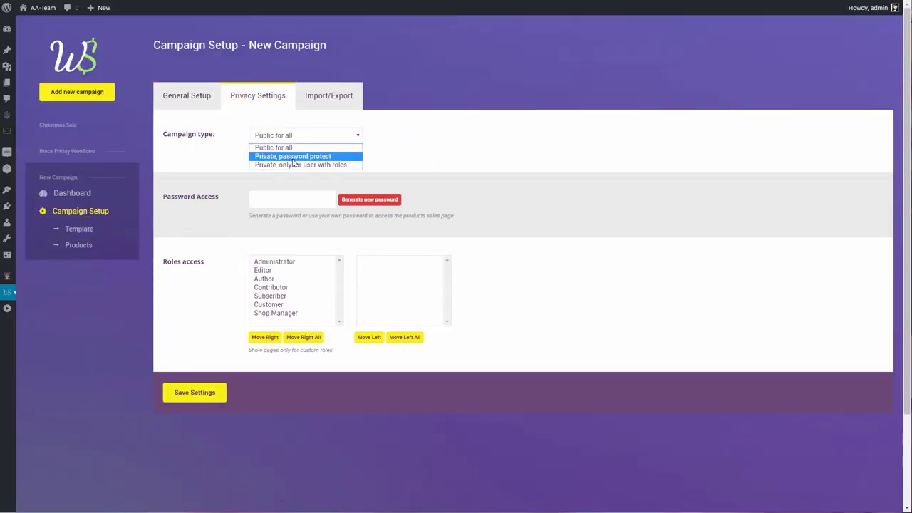
click(298, 157)
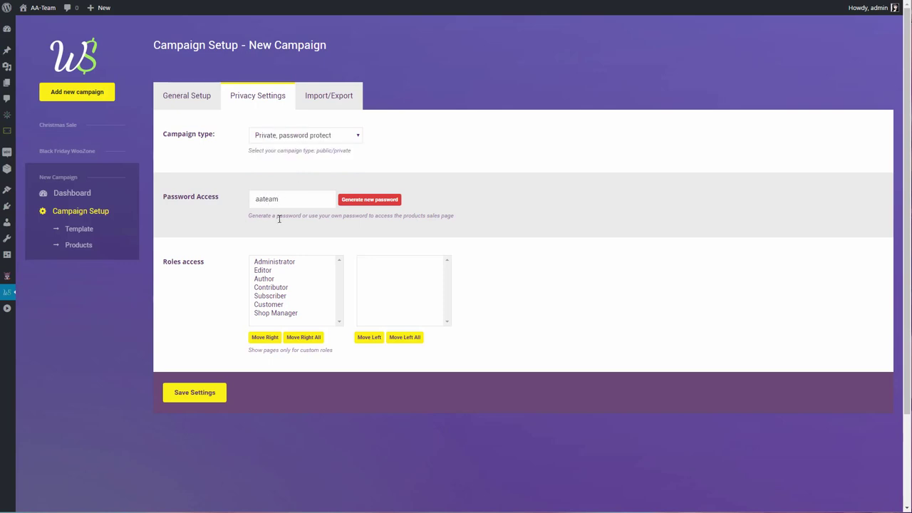
click(314, 104)
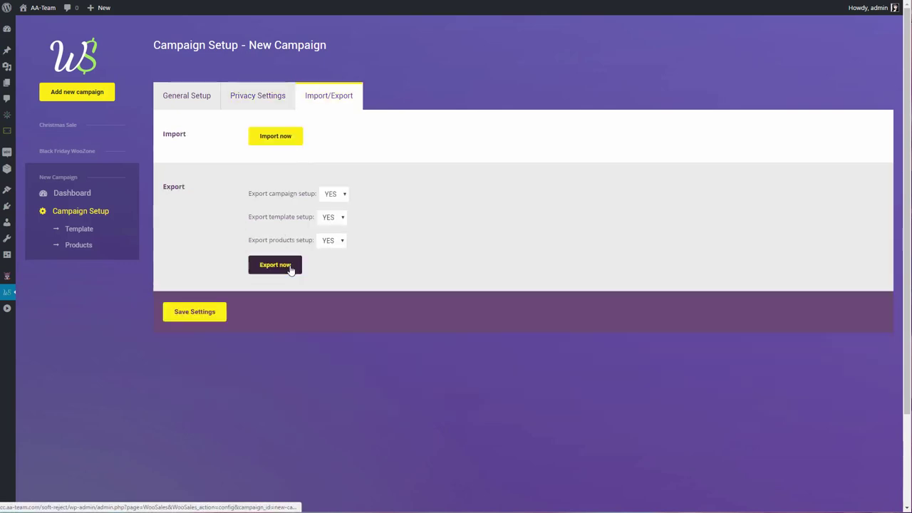
click(256, 103)
click(206, 393)
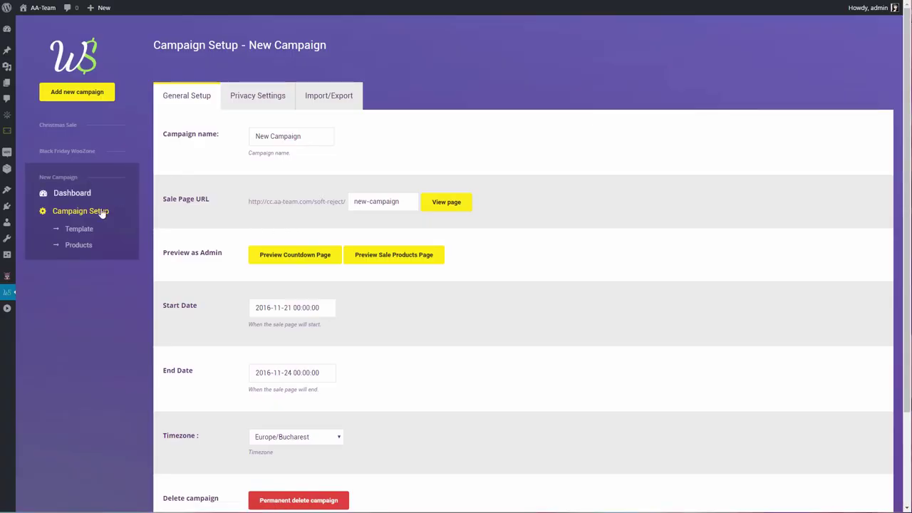
Set the template page title to 'New Campaign', page width to 1070px, and alignment to centre
click(79, 229)
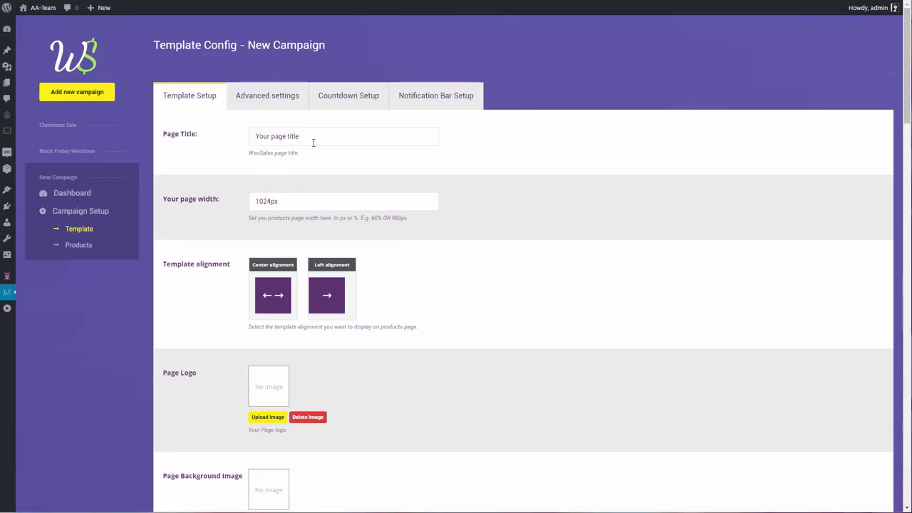
drag(312, 143, 207, 145)
text(New Campaign)
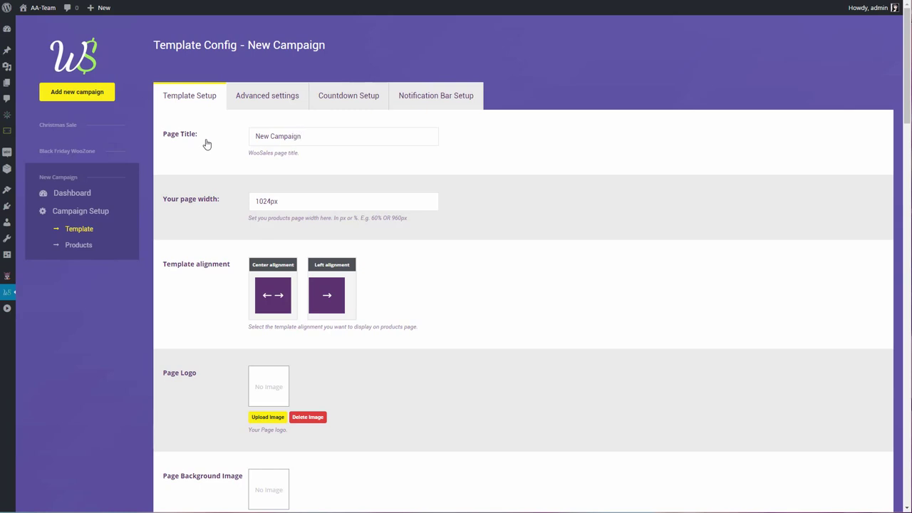
double_click(261, 197)
text(1070)
click(278, 313)
scroll(213, 321, down, 2)
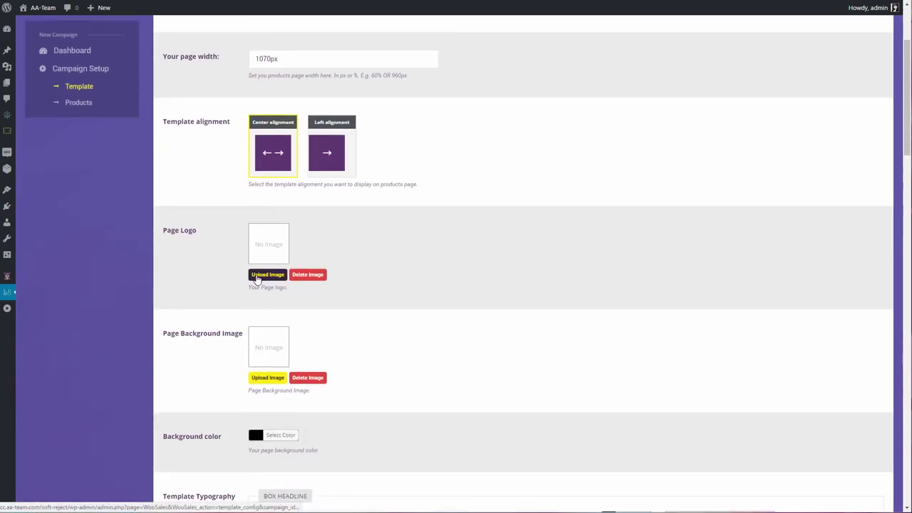
Upload woosale.png from the computer and insert it as the page logo
click(267, 275)
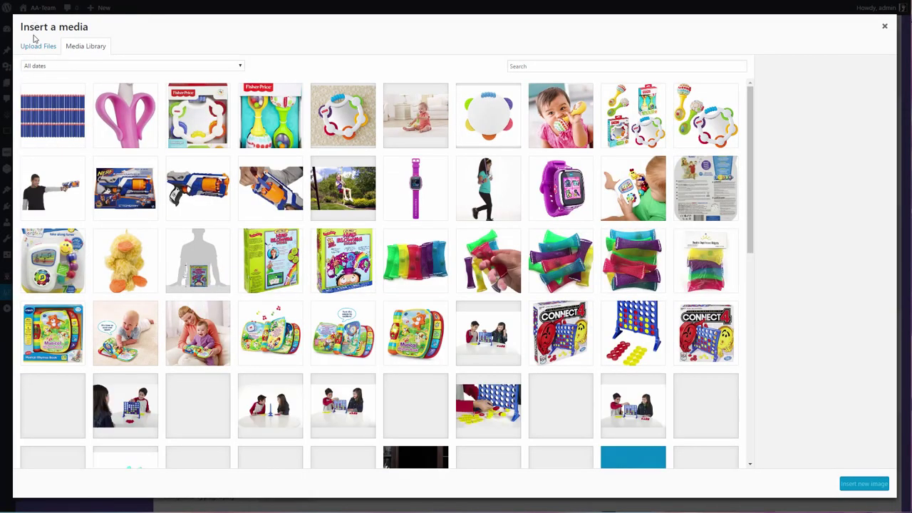
click(37, 45)
click(452, 231)
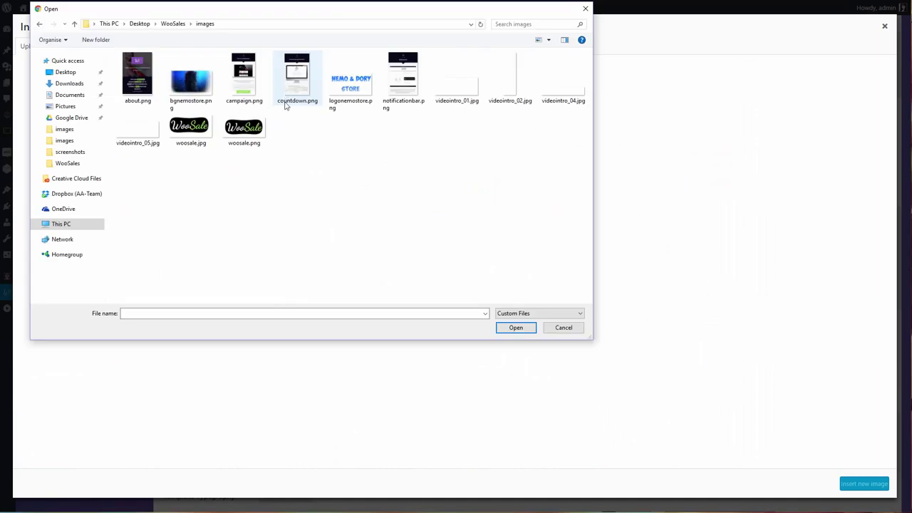
double_click(242, 129)
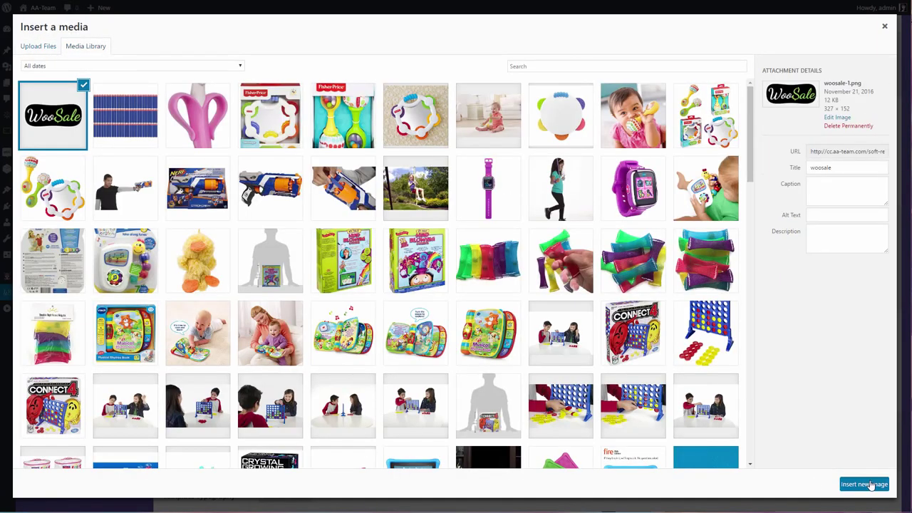
click(865, 484)
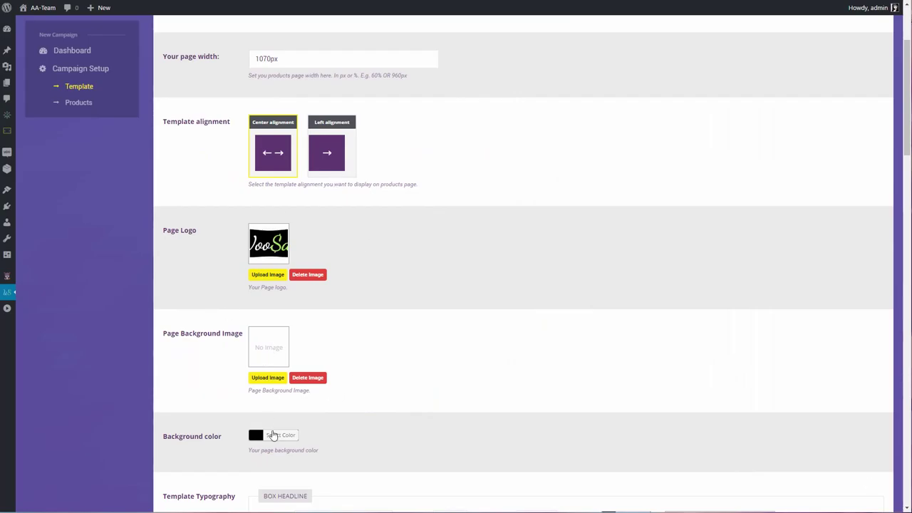
Style box headlines in Lato, 20px, bold, white, leaving the page background unchanged
click(272, 435)
click(227, 422)
scroll(214, 410, down, 3)
click(361, 330)
text(lat)
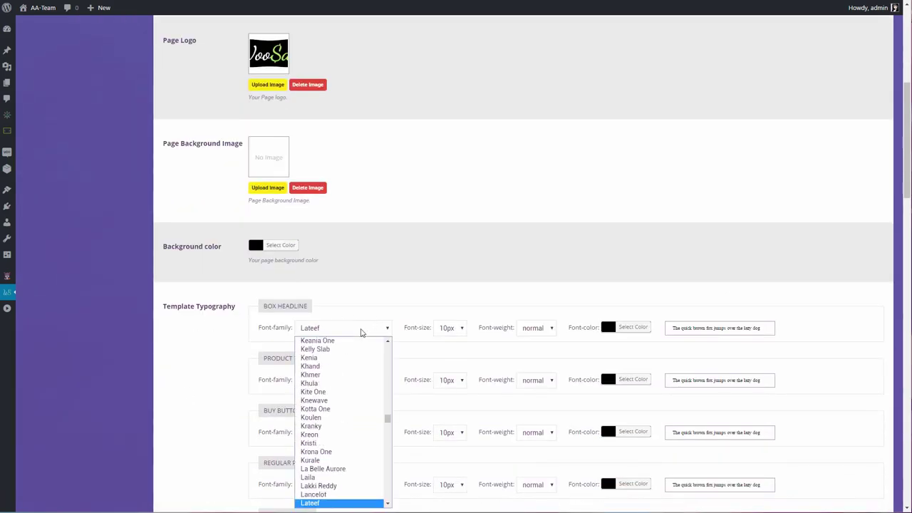
text(o)
key(Return)
click(451, 328)
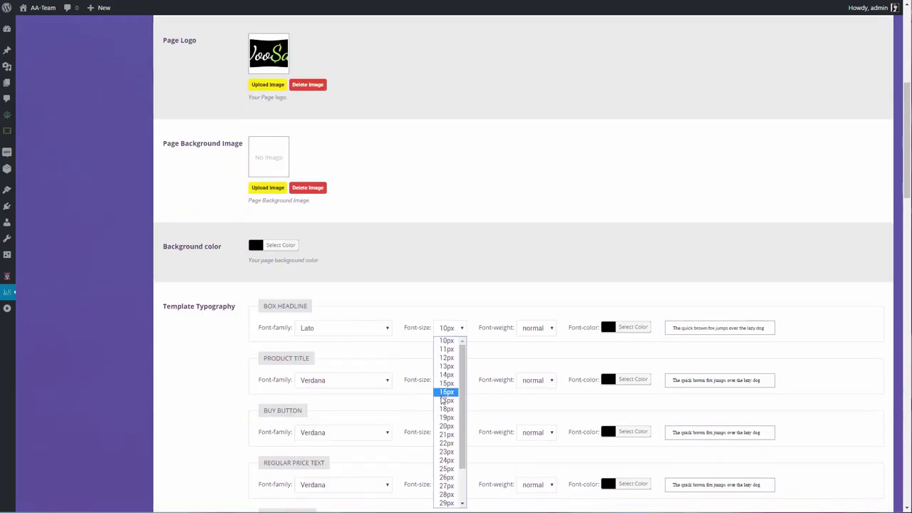
scroll(444, 402, down, 1)
click(445, 386)
click(531, 329)
click(533, 350)
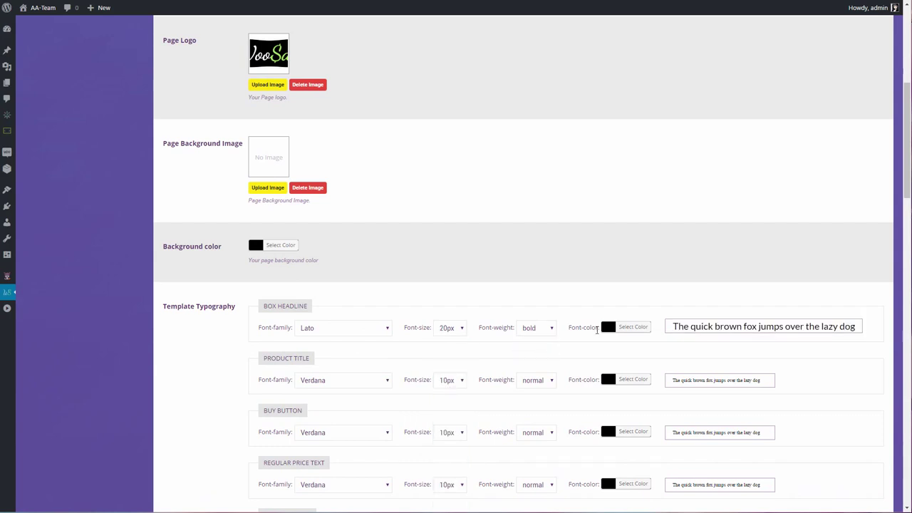
click(633, 327)
click(587, 432)
click(579, 308)
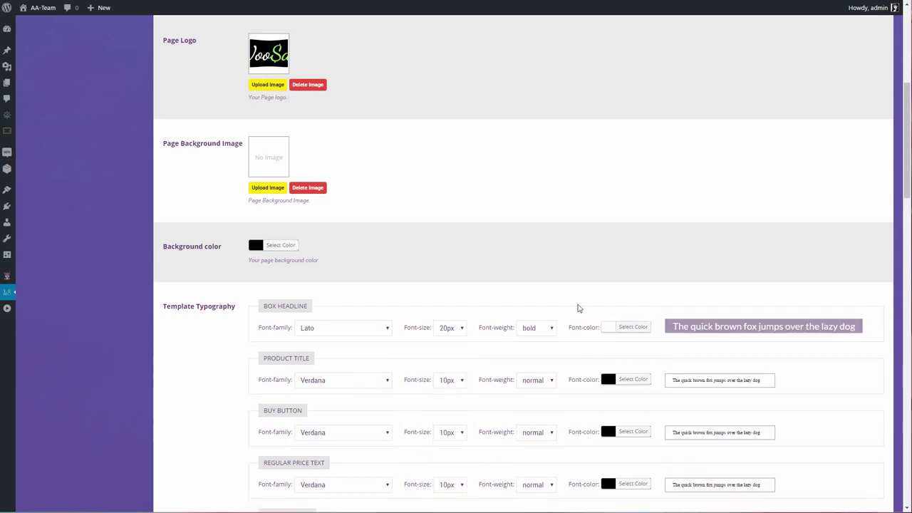
Style product titles in Lato, 20px, bold
click(360, 382)
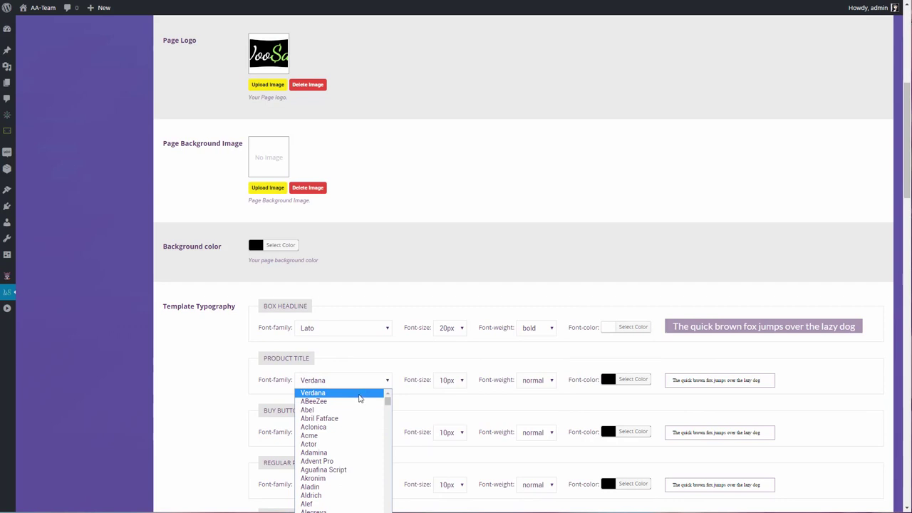
key(k)
key(e)
click(449, 380)
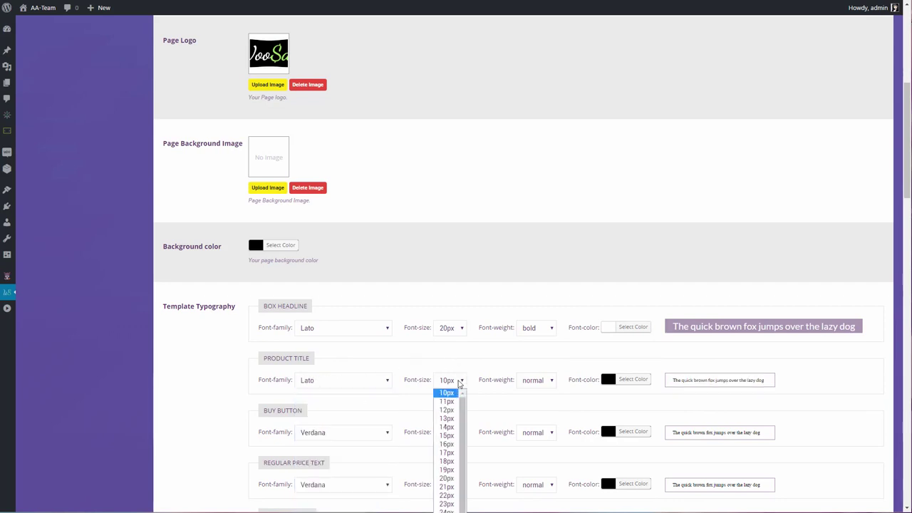
click(448, 478)
click(544, 379)
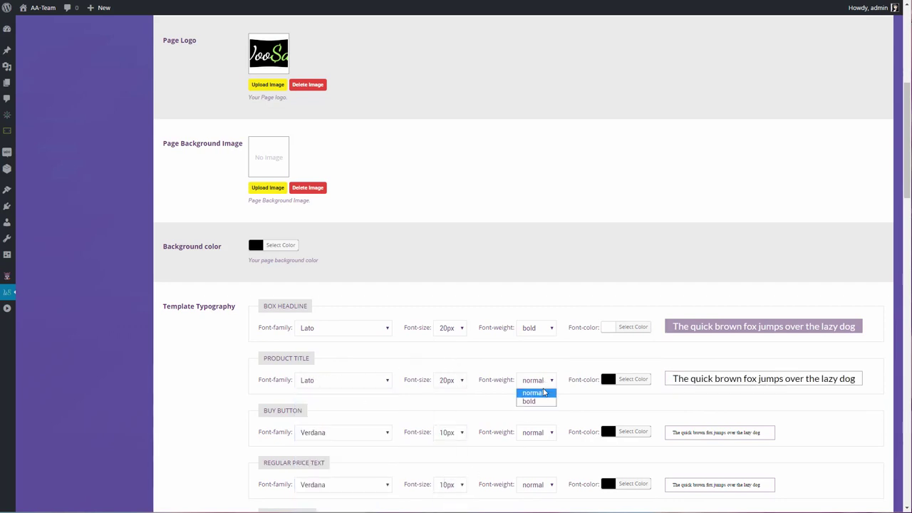
click(540, 402)
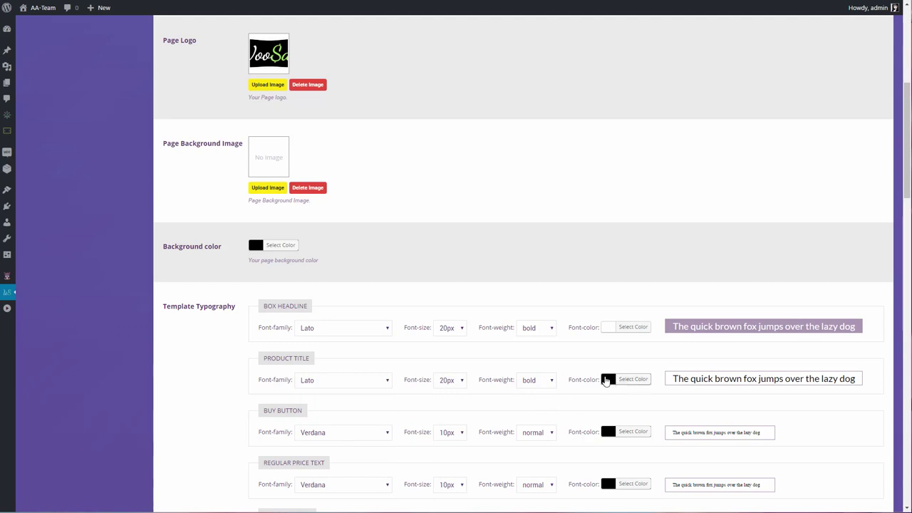
Style the buy button text in Lato, 16px, white
scroll(336, 391, down, 3)
click(353, 339)
text(lato)
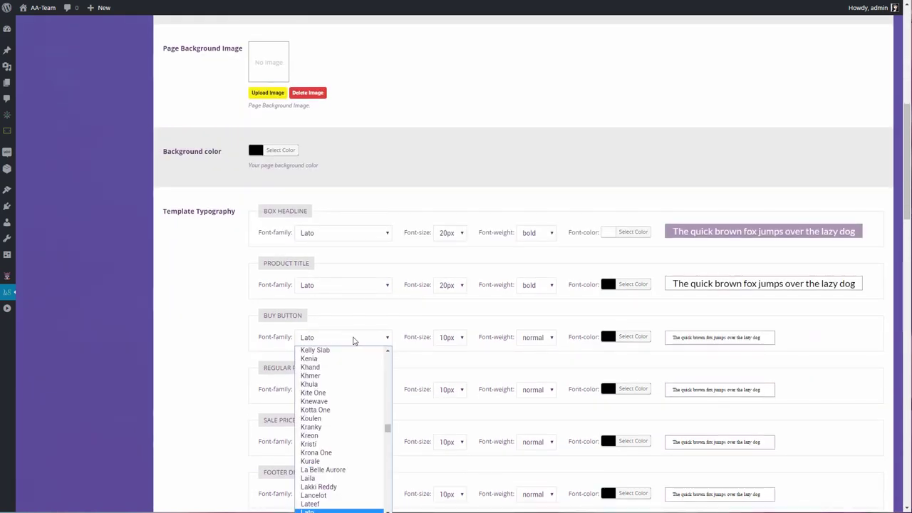
key(Return)
click(461, 340)
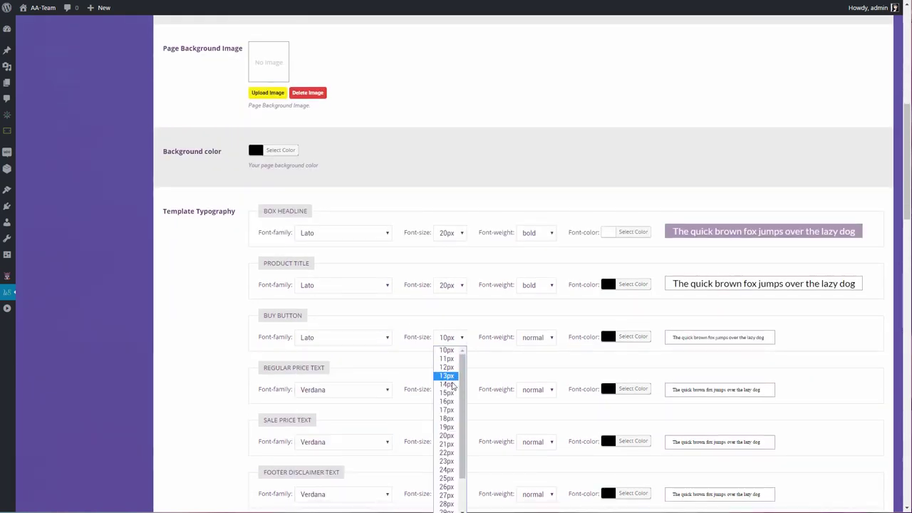
click(446, 401)
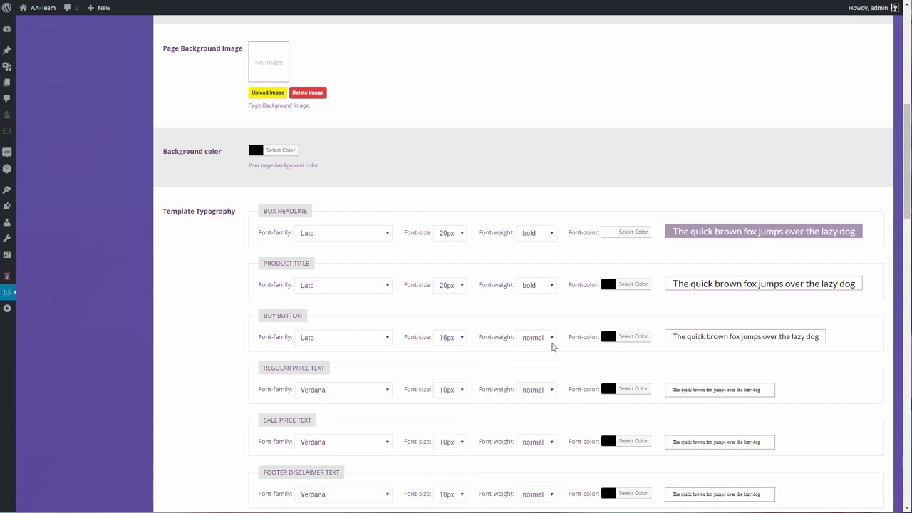
click(607, 338)
click(574, 349)
click(528, 338)
Style regular price text in Kenia, 15px, light grey
click(336, 391)
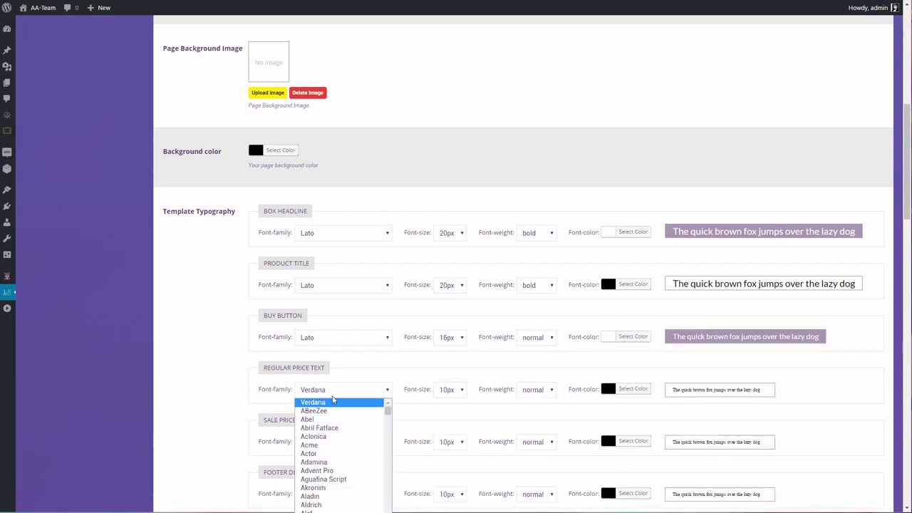
text(kenia)
key(Return)
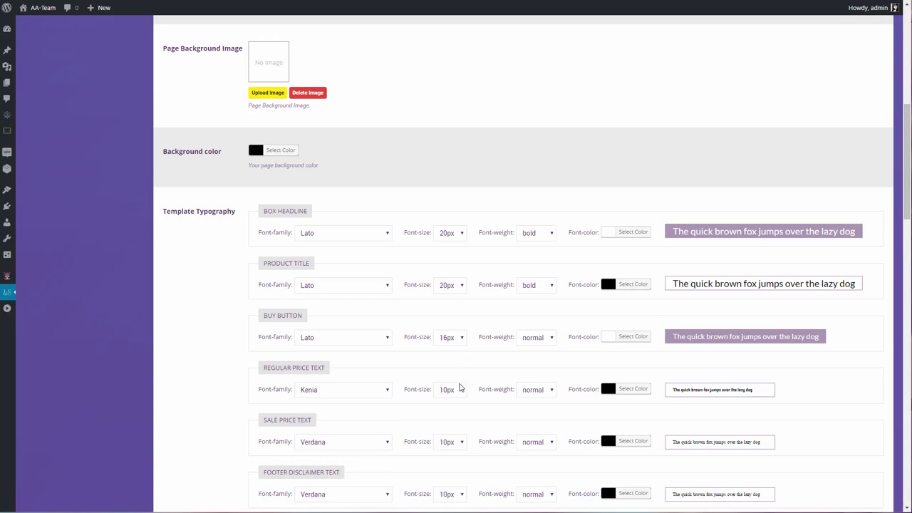
click(460, 389)
click(447, 450)
click(608, 391)
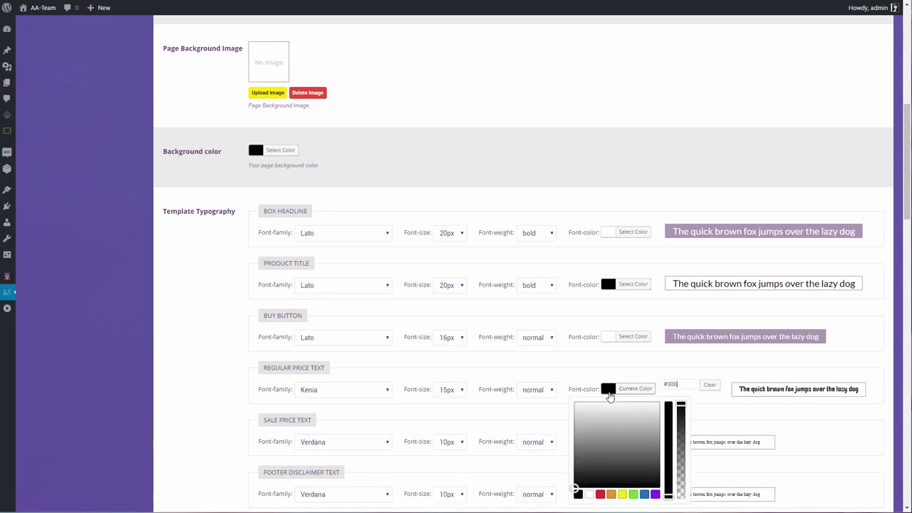
click(575, 411)
click(366, 421)
Style sale price text in Lato, 18px, bold, red
click(359, 442)
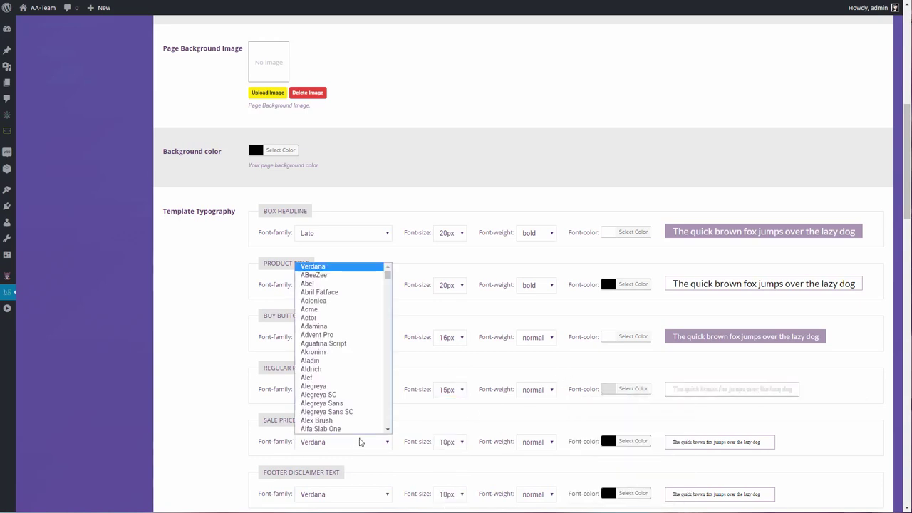
text(lato)
key(Return)
click(447, 442)
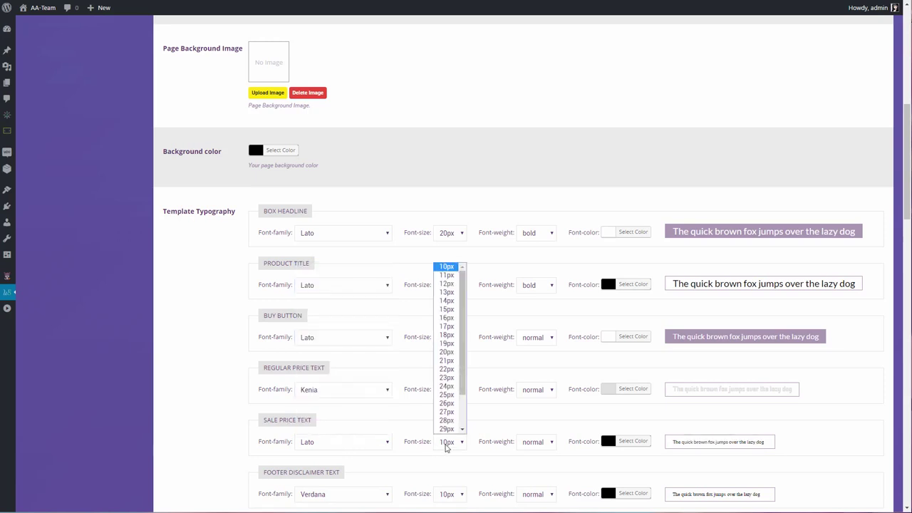
click(446, 334)
click(538, 442)
click(527, 463)
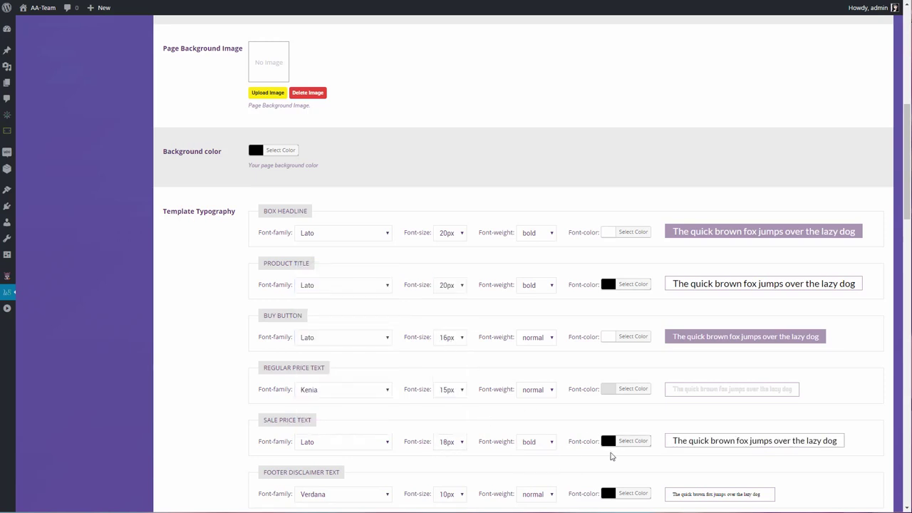
click(609, 442)
scroll(611, 456, down, 2)
click(600, 402)
click(437, 332)
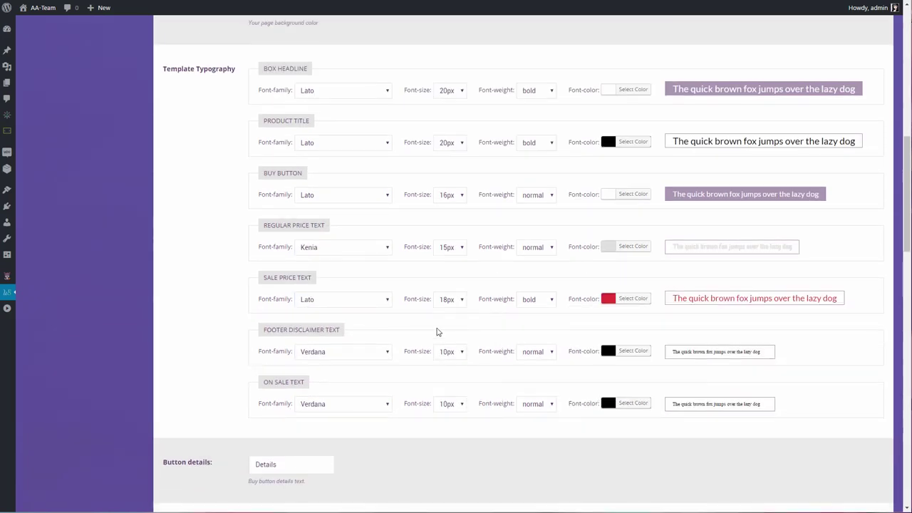
Style the footer disclaimer in Lato, 12px, white
click(339, 351)
text(lato)
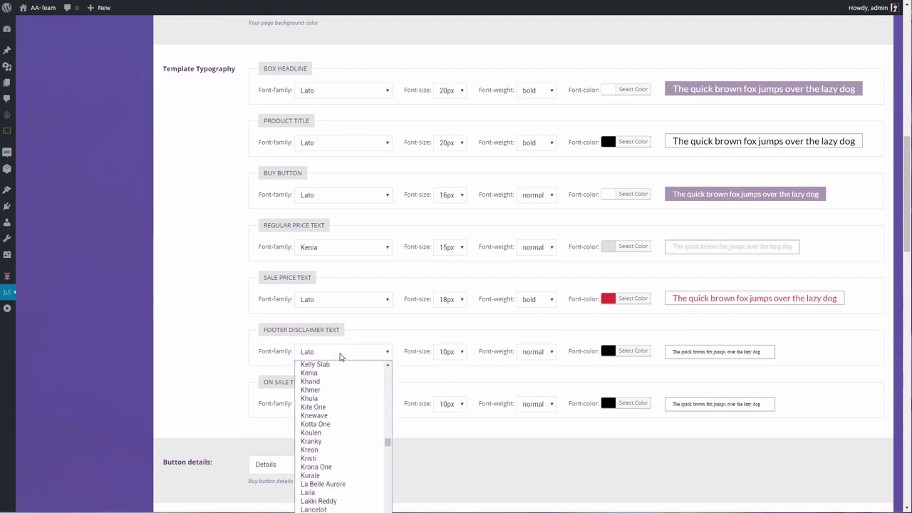
key(Return)
click(458, 351)
click(445, 407)
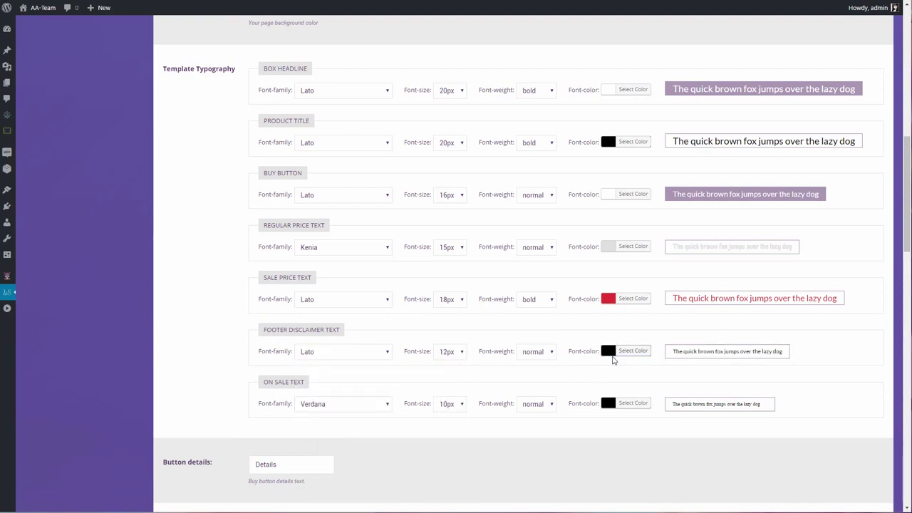
click(609, 351)
click(586, 456)
click(525, 331)
Style the on-sale text in Lato, 12px, white
click(325, 404)
text(lato)
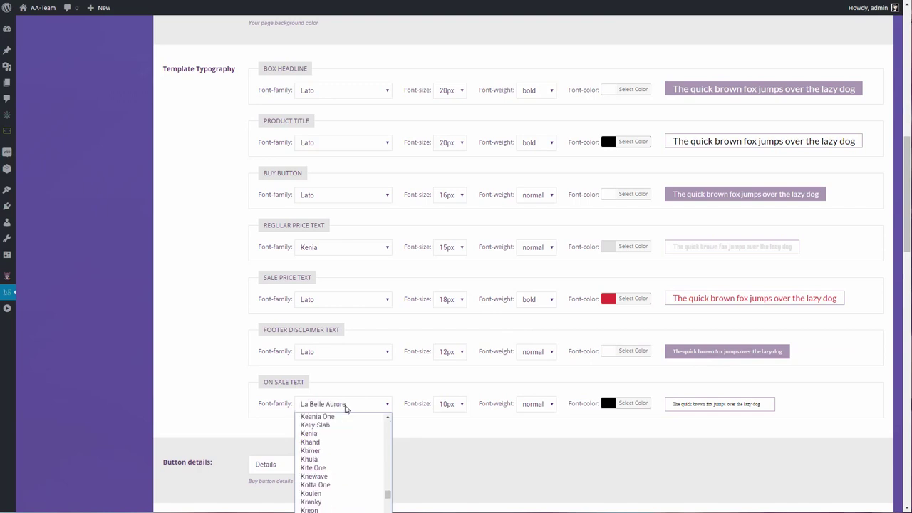
key(Return)
click(462, 408)
click(445, 461)
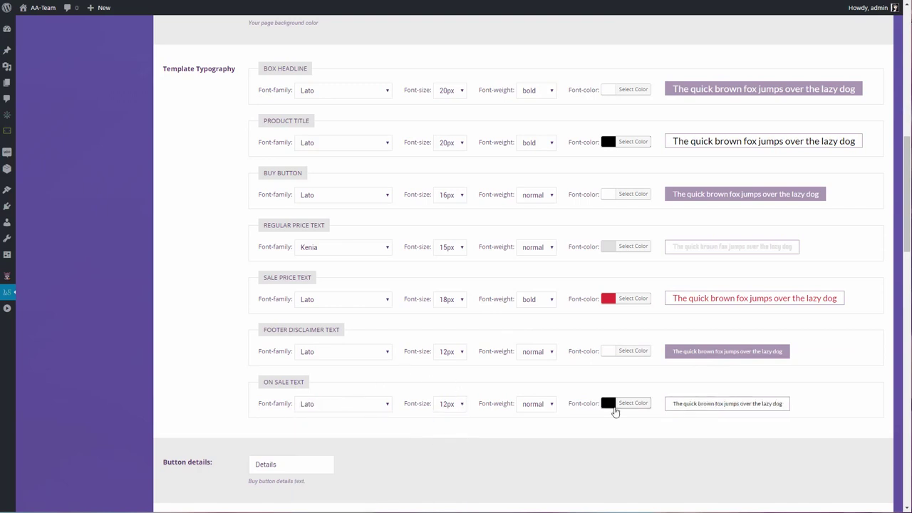
click(612, 404)
click(577, 421)
click(566, 402)
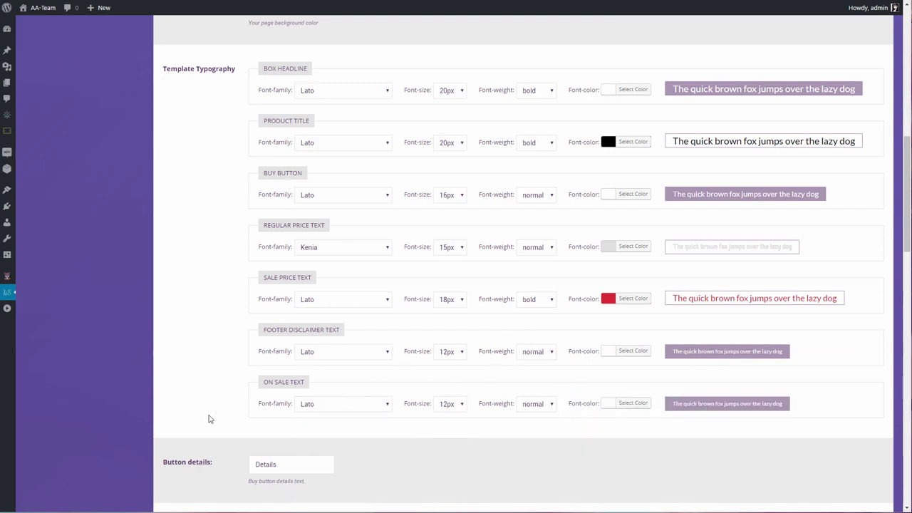
Relabel the buy button 'Read More' and change the products-per-row Columns value
scroll(350, 321, down, 3)
click(171, 283)
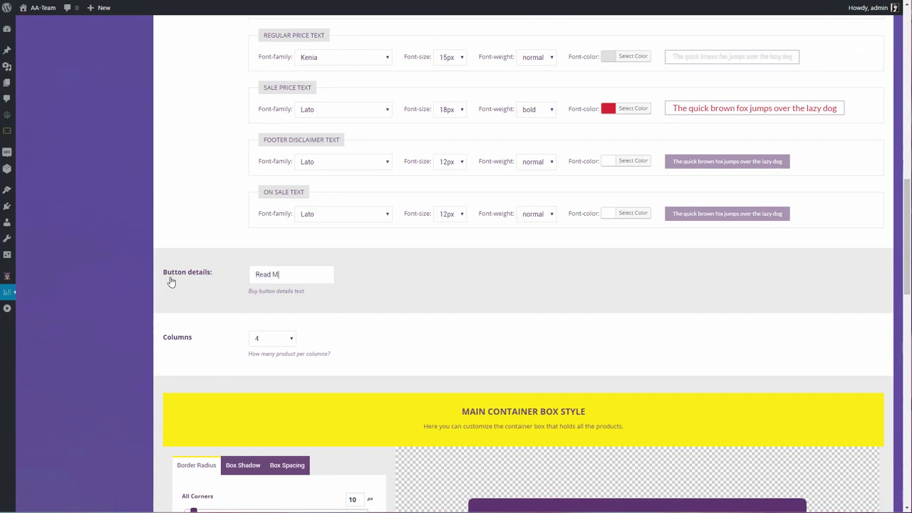
click(262, 347)
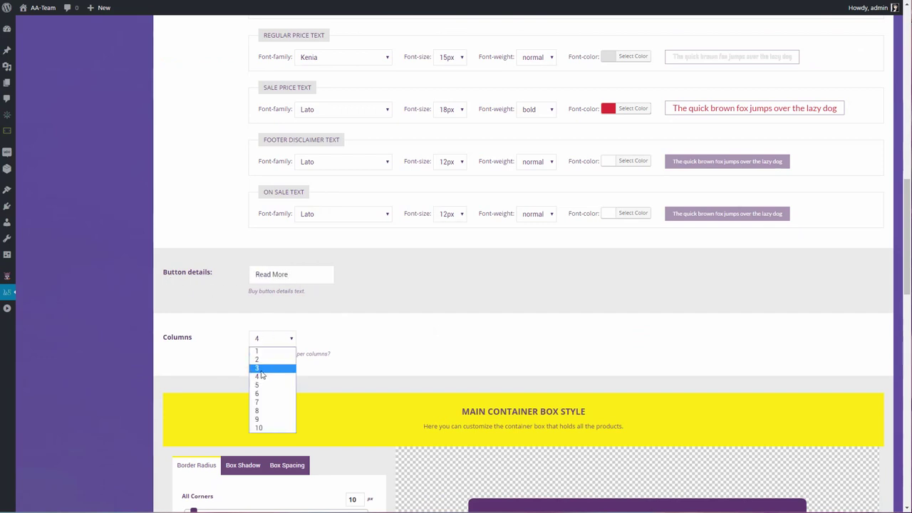
click(266, 369)
Make the main container background fully transparent, rgba(95,58,113,0), and review its spacing
scroll(415, 328, down, 5)
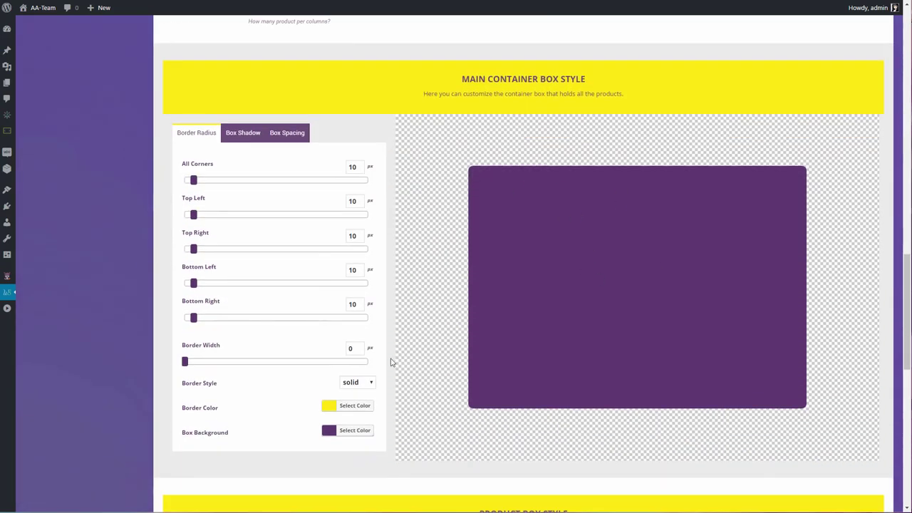
click(337, 432)
scroll(428, 397, down, 2)
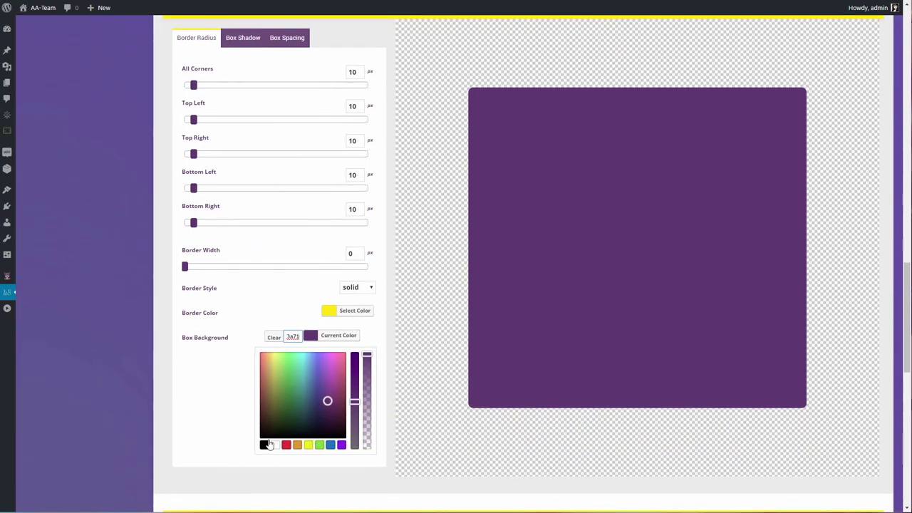
drag(367, 355, 376, 473)
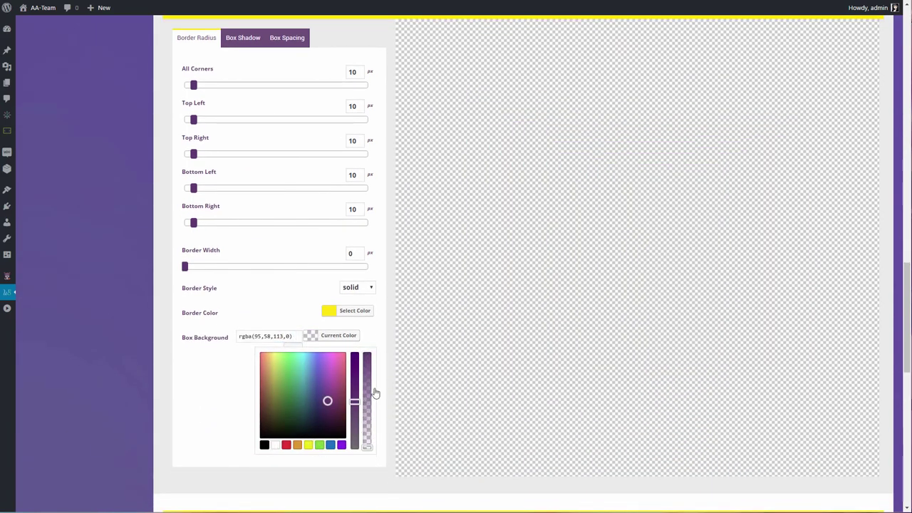
scroll(272, 107, up, 2)
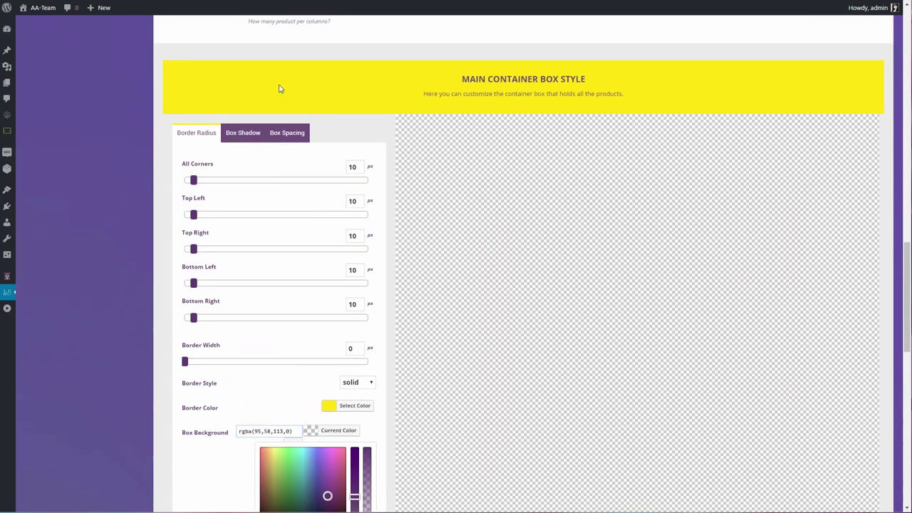
click(287, 132)
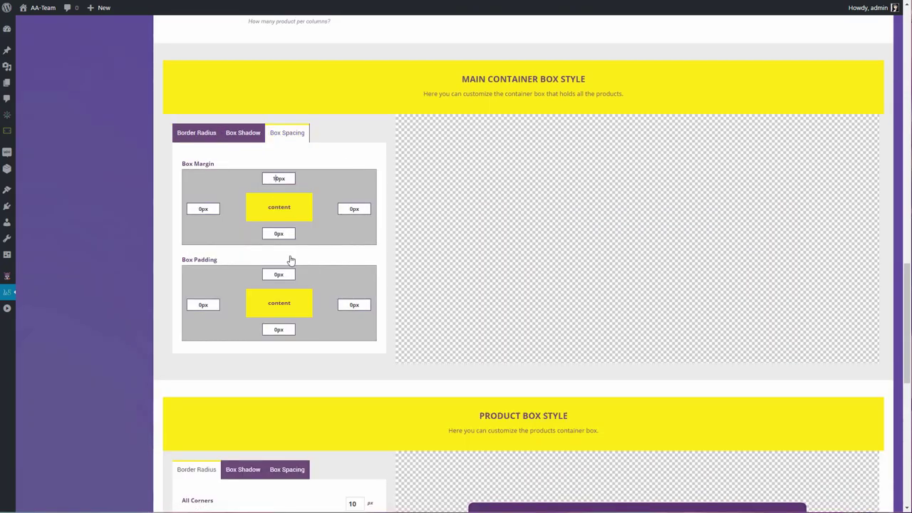
scroll(302, 302, down, 5)
scroll(261, 268, up, 5)
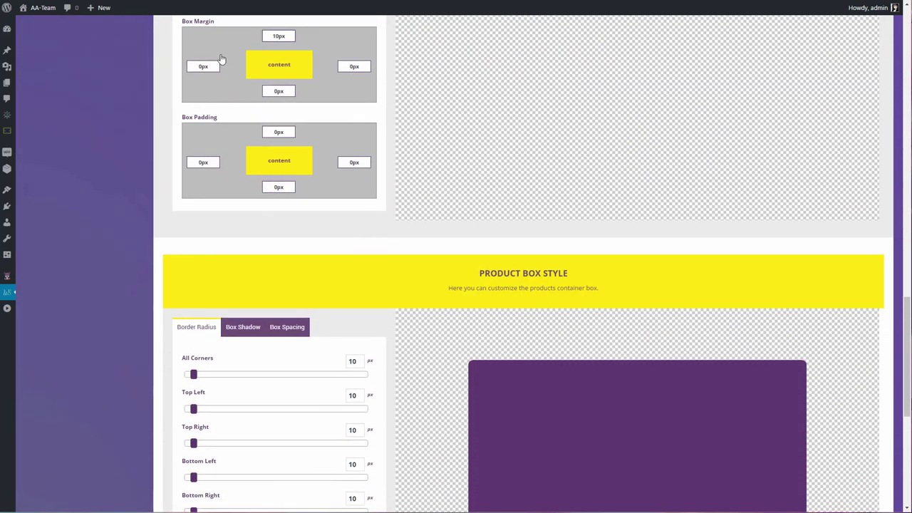
click(196, 132)
Give the product box a white background, 3px corners and a very low shadow opacity
scroll(518, 244, down, 10)
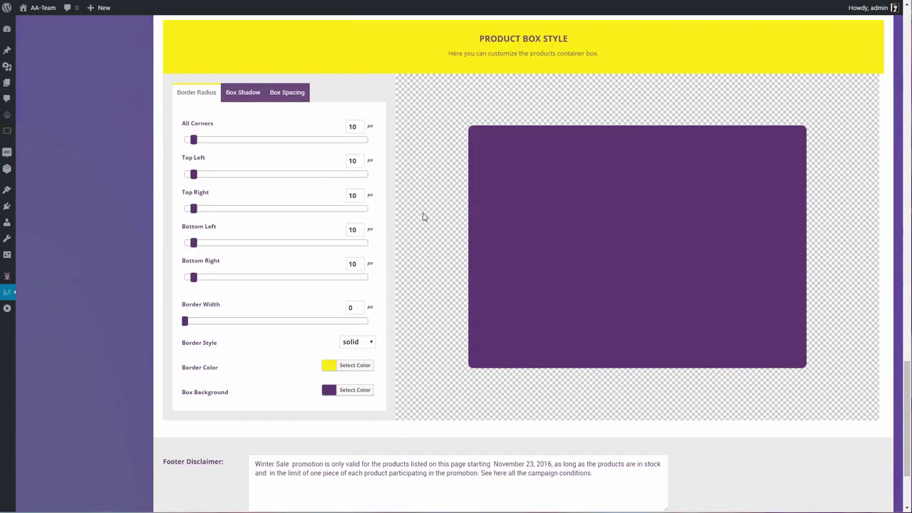
click(329, 391)
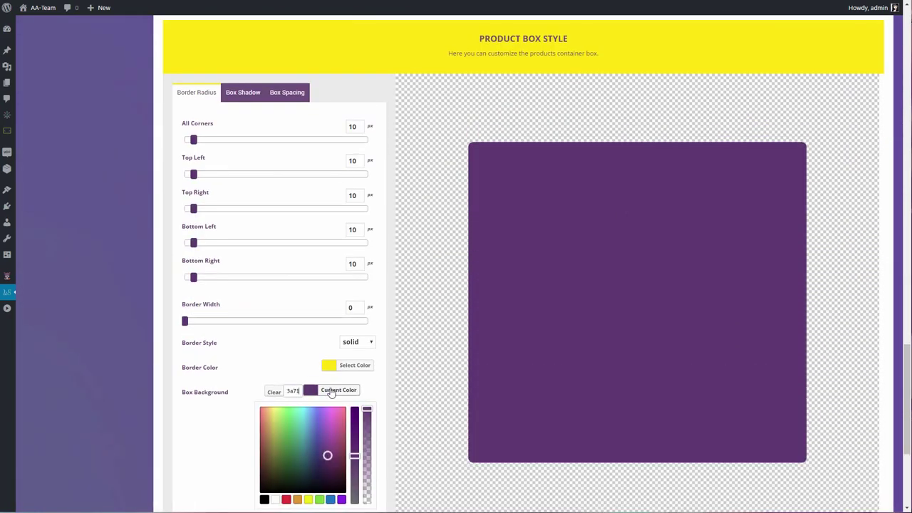
click(275, 500)
click(267, 378)
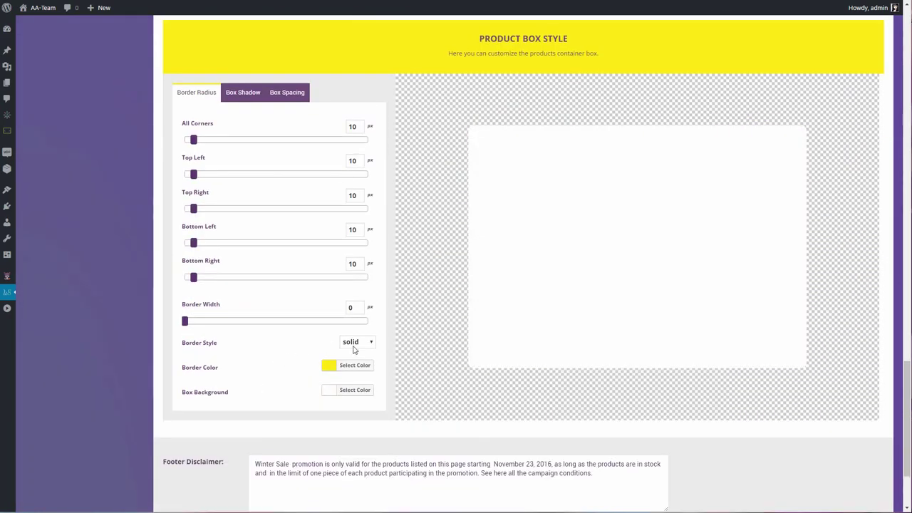
drag(197, 143, 191, 145)
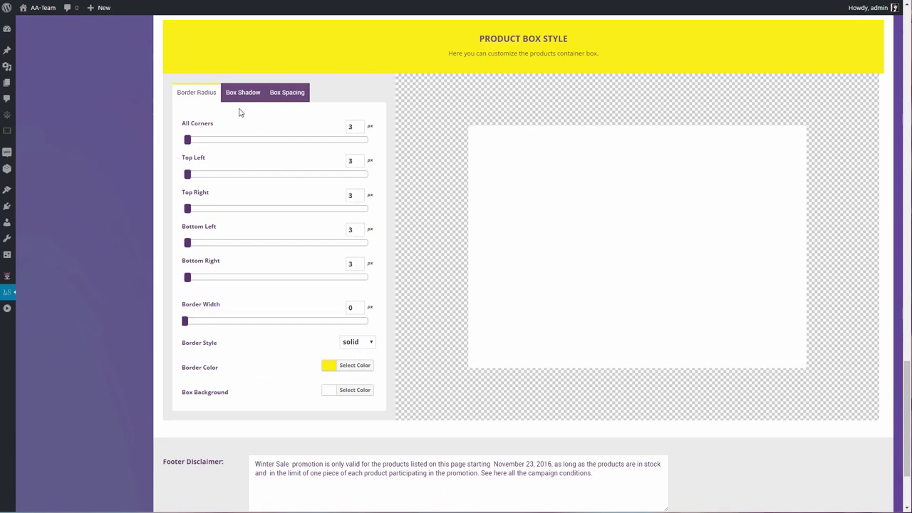
click(243, 93)
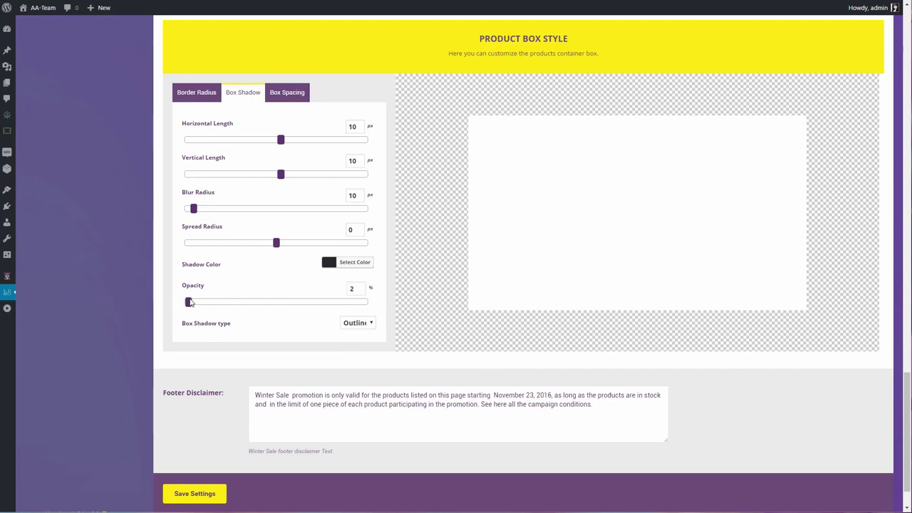
drag(189, 302, 196, 302)
Set the product box margin and padding to 20px on every side and save the template settings
click(292, 93)
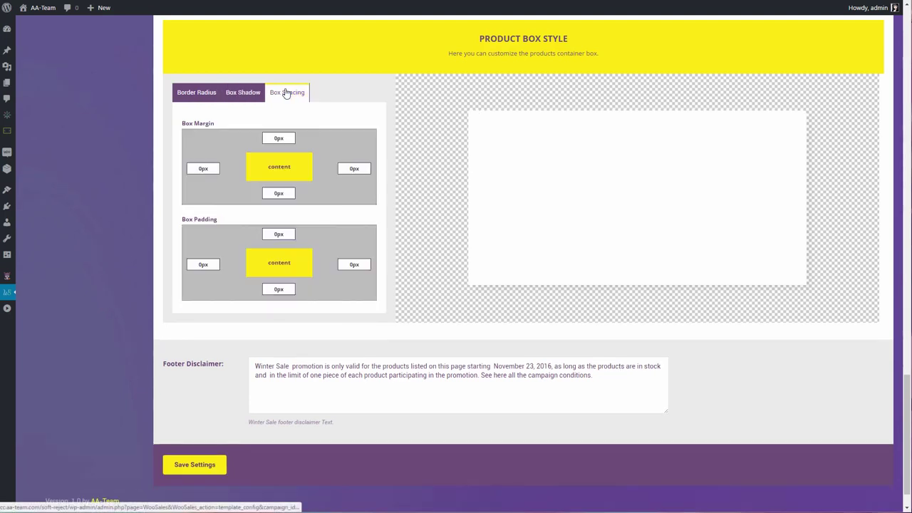
click(274, 138)
text(2)
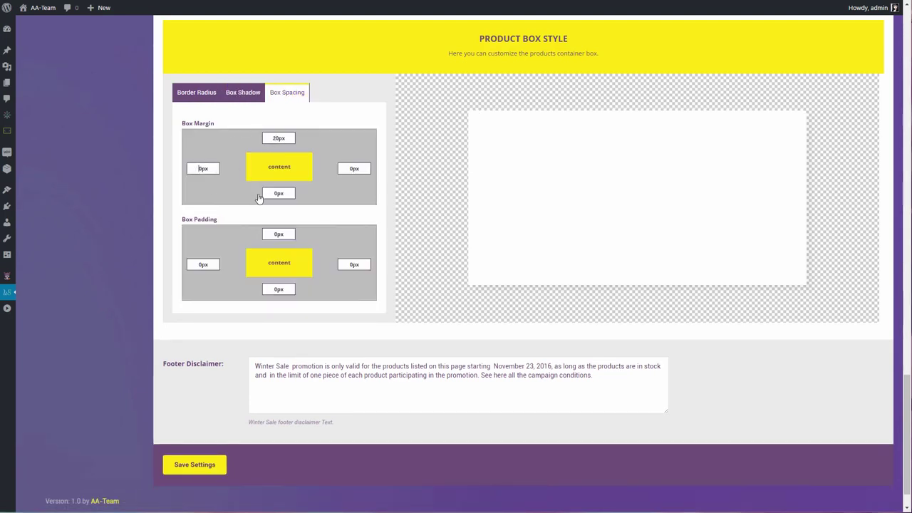
click(345, 169)
text(2)
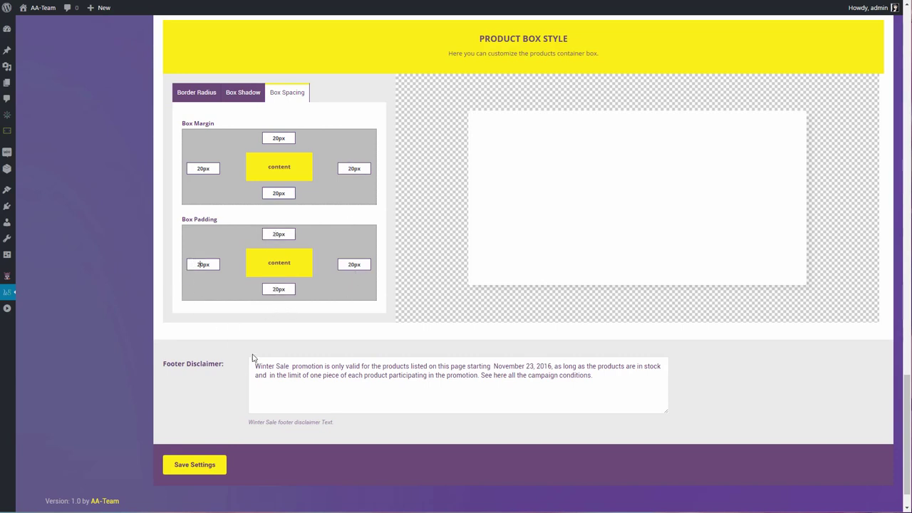
drag(360, 367, 256, 366)
click(195, 465)
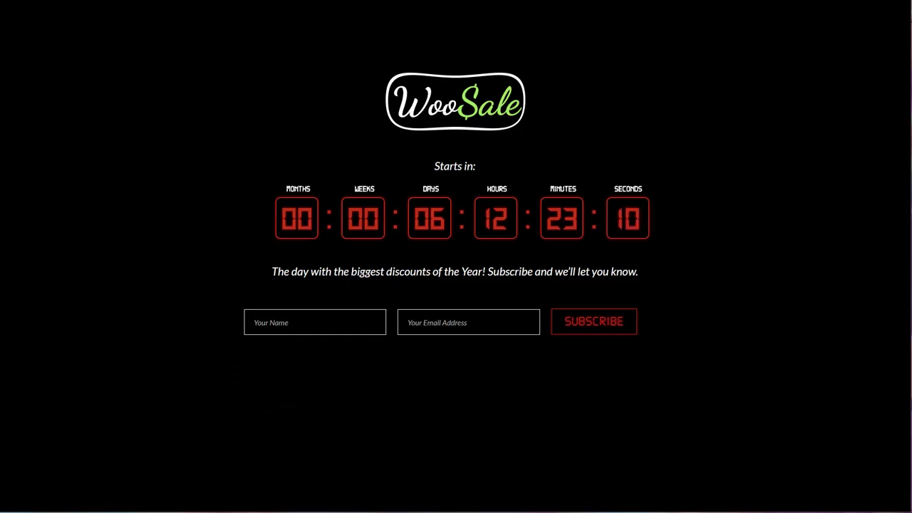
Try the subscriber name field on the countdown page preview, then view the custom CSS and JavaScript settings
click(314, 322)
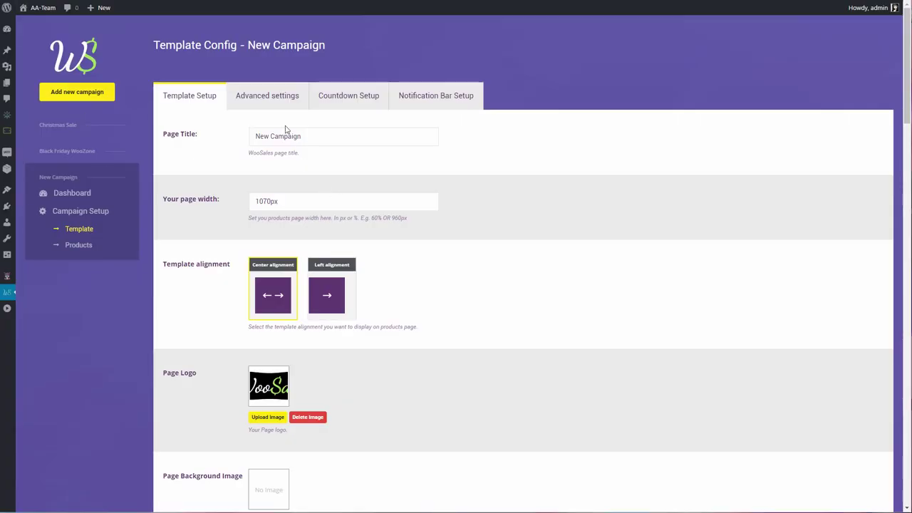
click(268, 101)
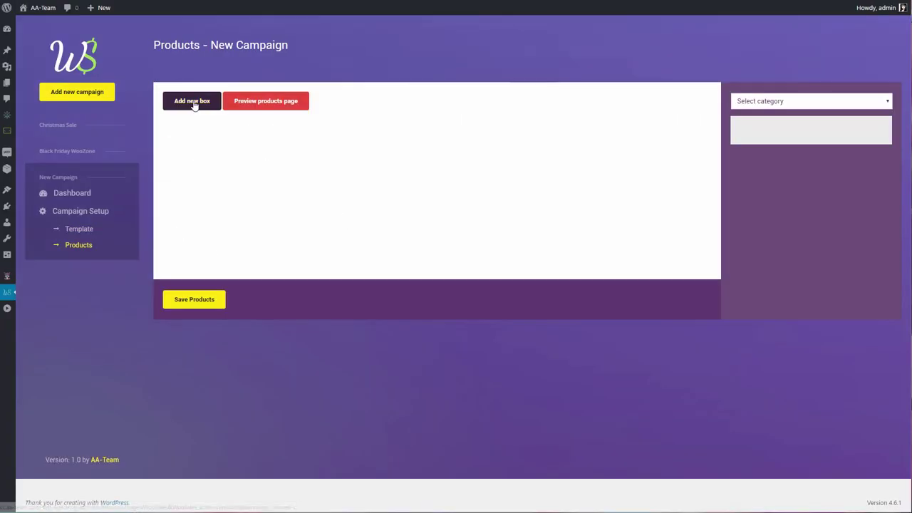
Add a new product box named Toys and list all products to choose from
click(193, 101)
text(Toys)
key(ctrl+a)
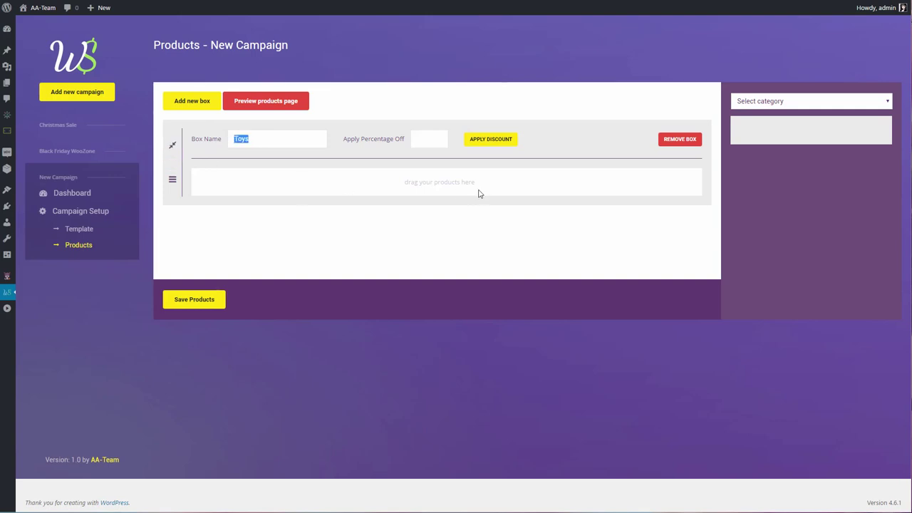
click(790, 106)
click(781, 118)
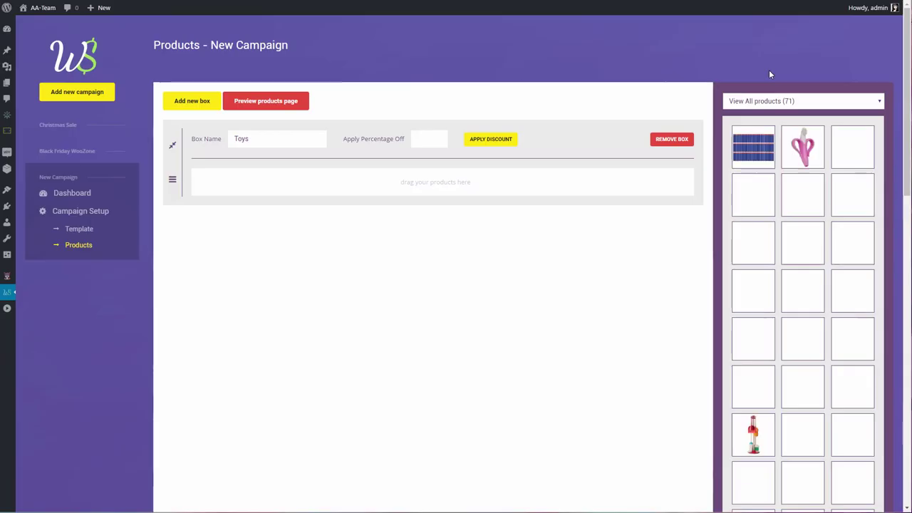
Fill Toys with the duck, board game, cans, trampoline, balls and tangled-ball toy at 25% off
drag(753, 242, 613, 213)
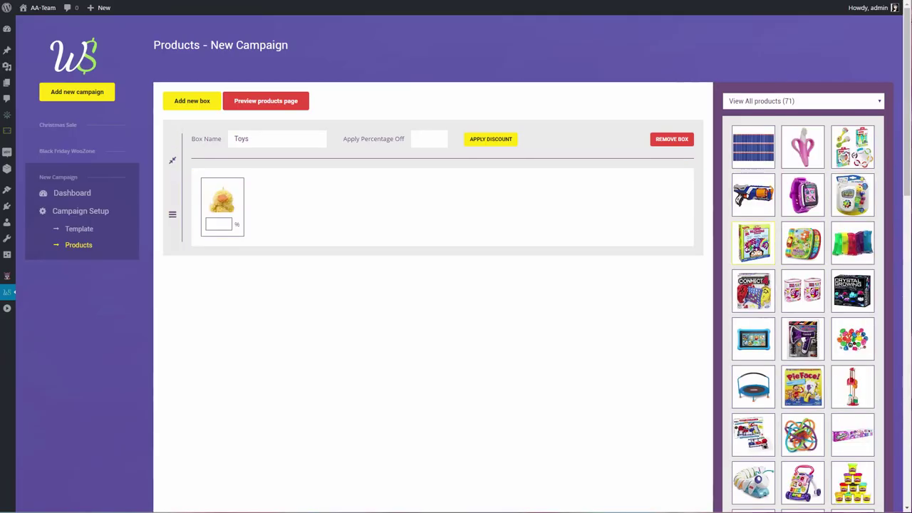
drag(803, 242, 616, 227)
drag(750, 303, 596, 229)
drag(802, 340, 602, 235)
drag(752, 339, 541, 223)
drag(776, 386, 560, 246)
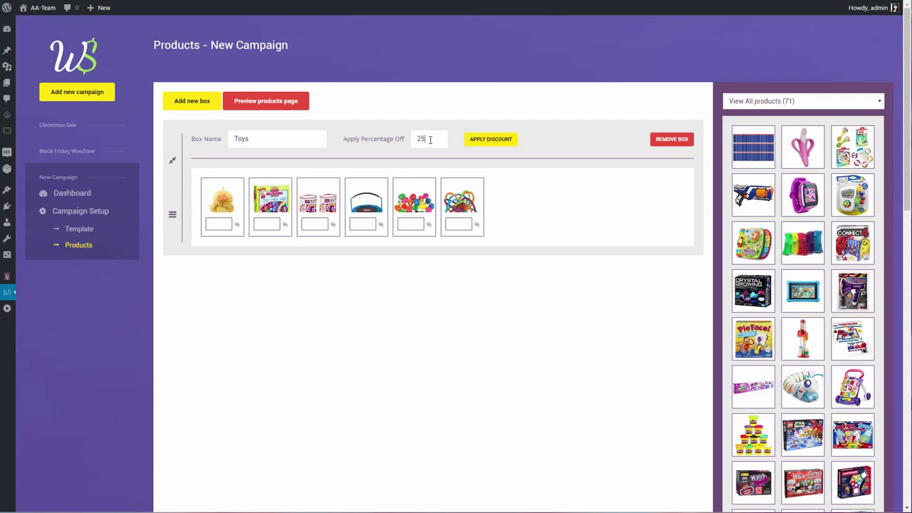
click(491, 139)
click(489, 34)
Build a Board Games box with Pie Face, Crystal Growing, Speak Out and two more games, plus an empty box
click(192, 101)
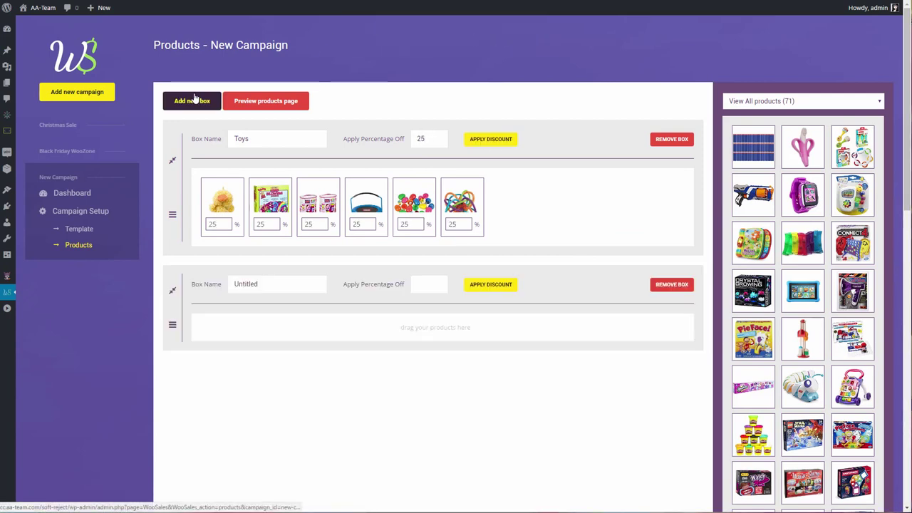
click(253, 283)
text(BoardG)
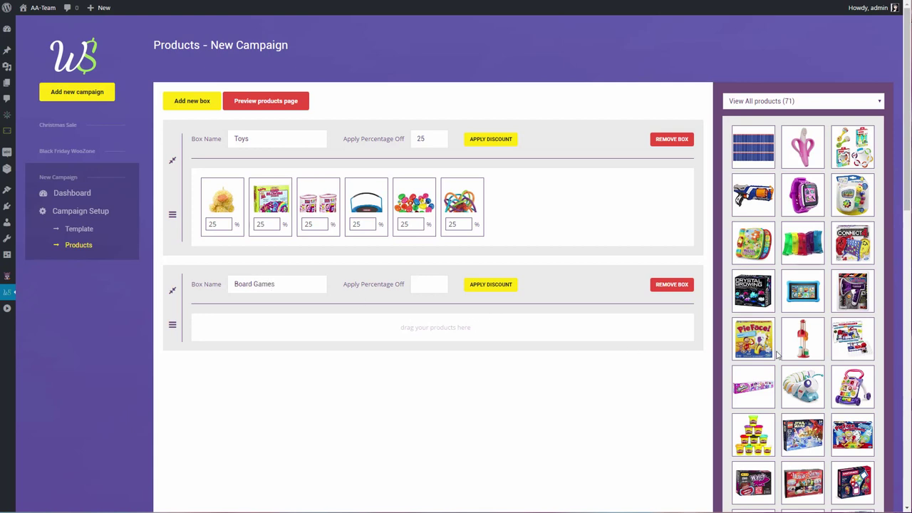
drag(755, 341, 657, 342)
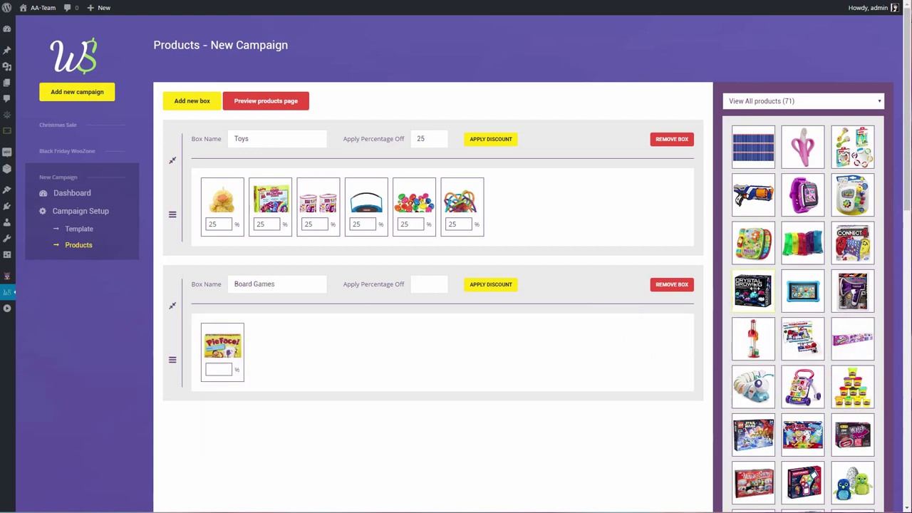
drag(753, 291, 595, 376)
drag(753, 435, 571, 351)
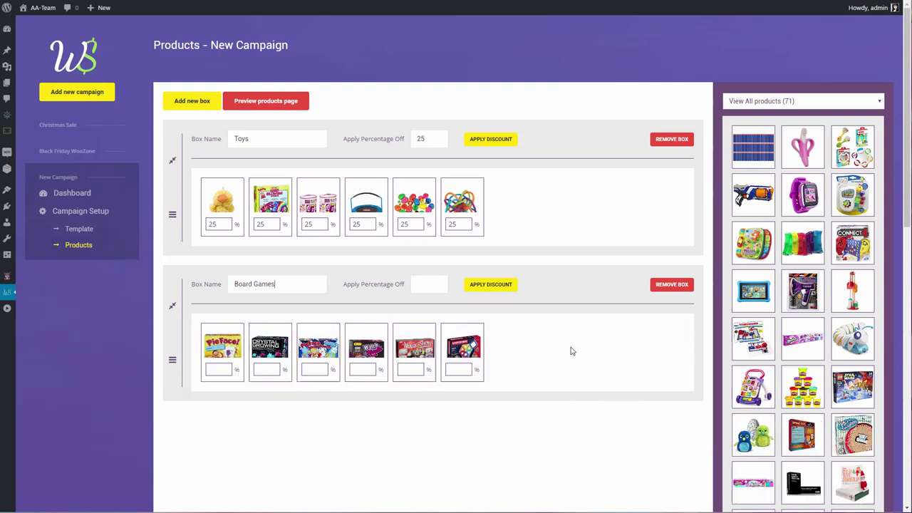
drag(803, 435, 578, 360)
drag(753, 482, 606, 353)
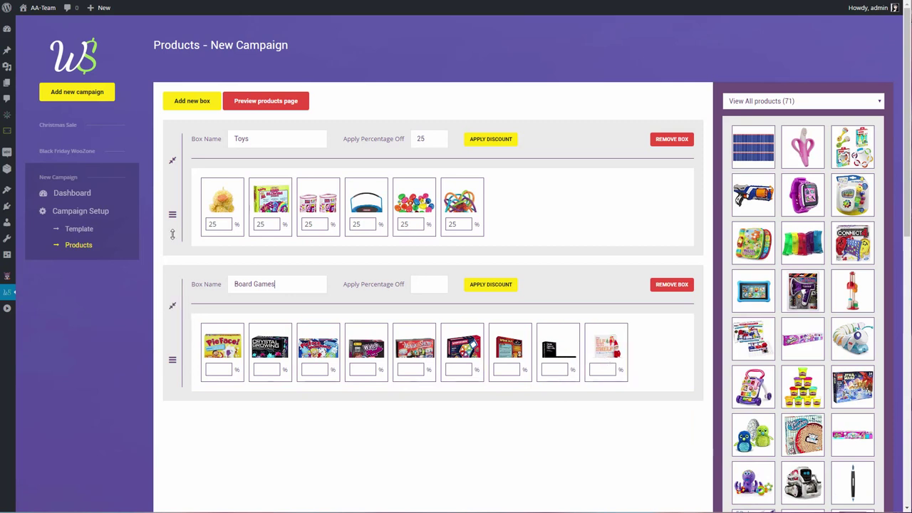
click(191, 100)
click(172, 305)
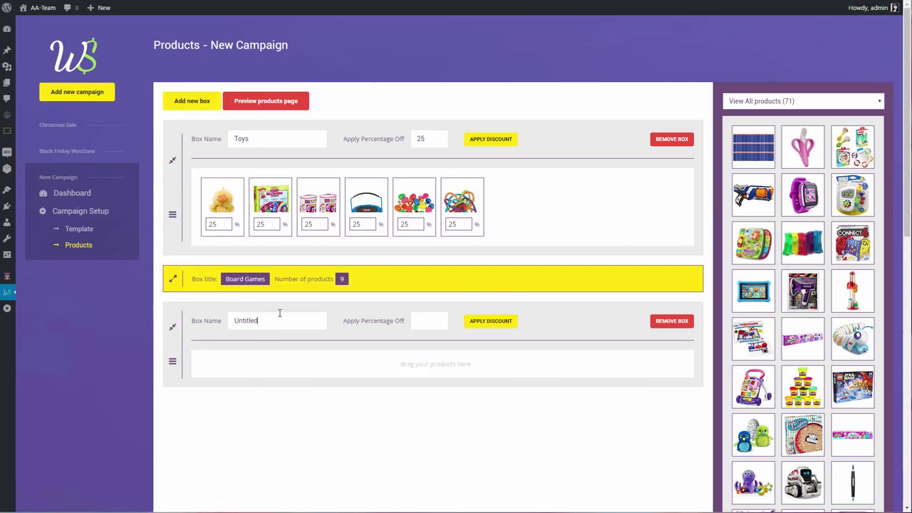
Name the new box Baby Toys, add three products including the walker, and discount them 45%
key(BackSpace)
text(Babu)
text(y Toys)
scroll(884, 417, down, 1)
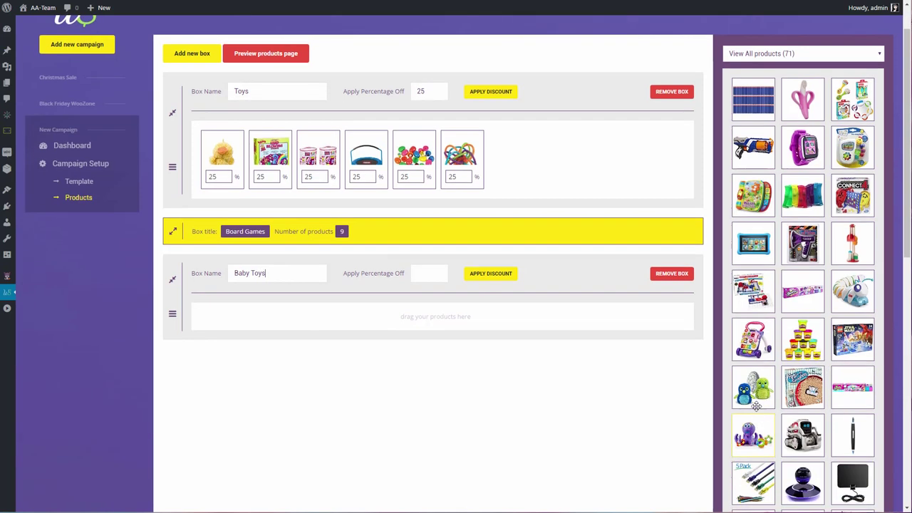
drag(753, 387, 623, 356)
drag(852, 387, 616, 350)
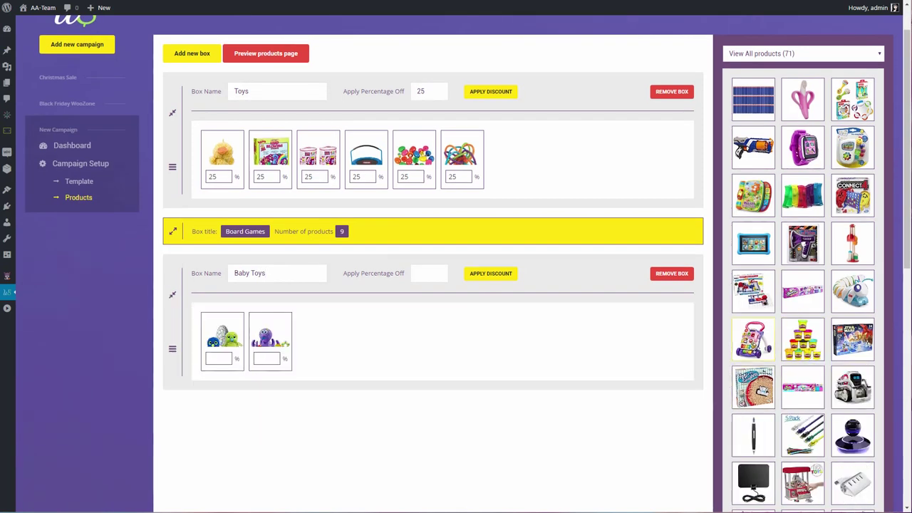
drag(754, 339, 556, 346)
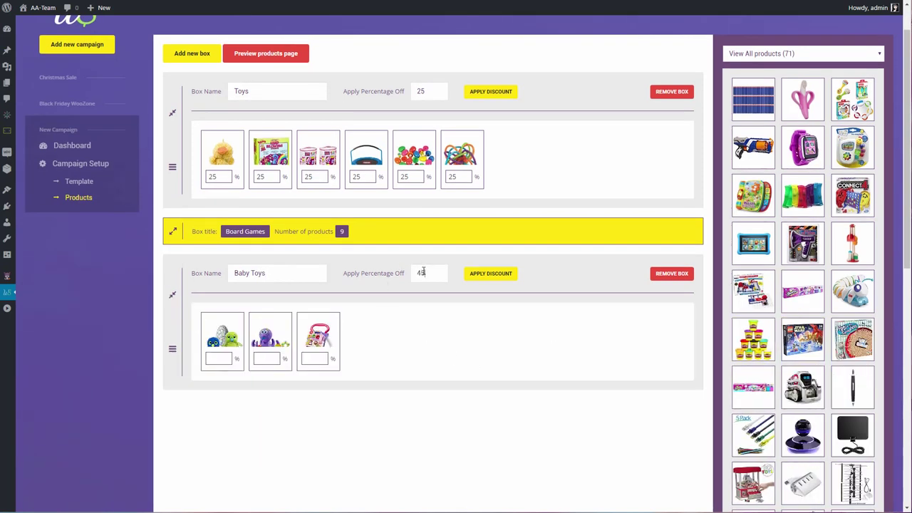
click(513, 274)
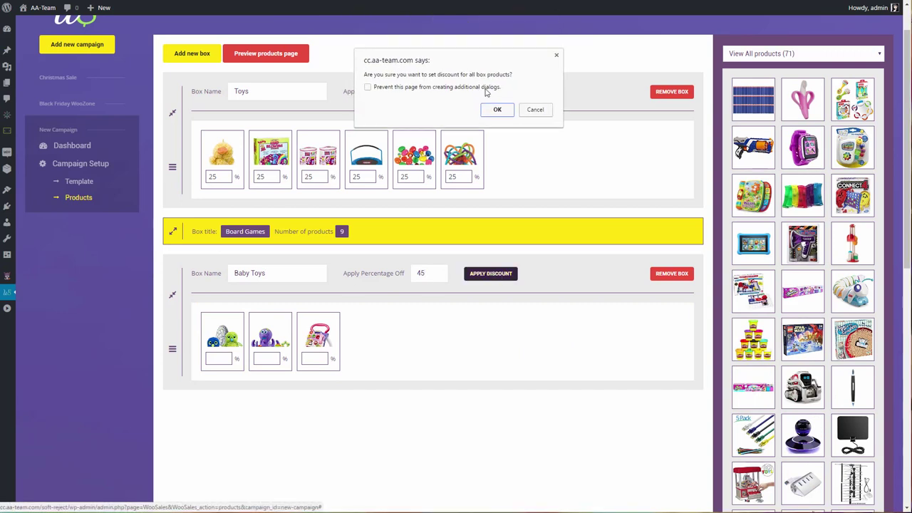
click(497, 112)
Give Board Games products individual discounts of 25%, 25%, 11%, 15%, 15% and 15%
click(173, 233)
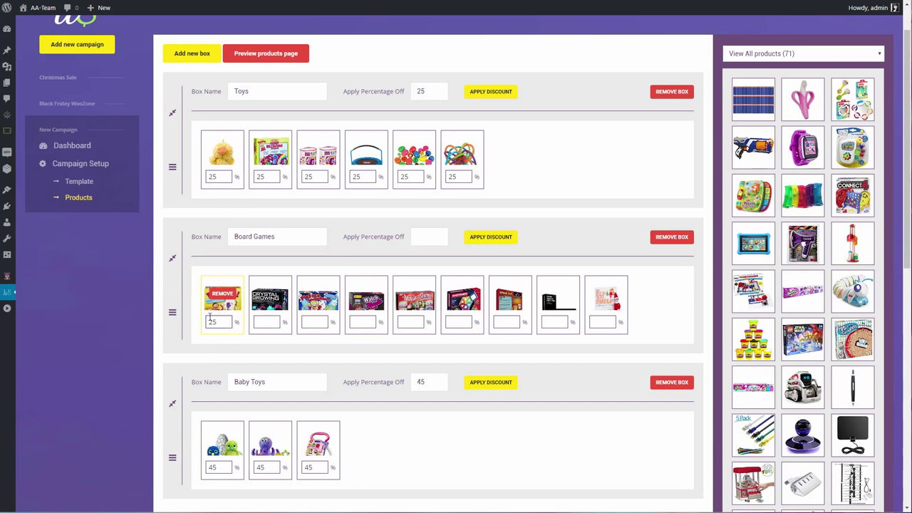
click(267, 321)
text(25)
click(506, 321)
text(25)
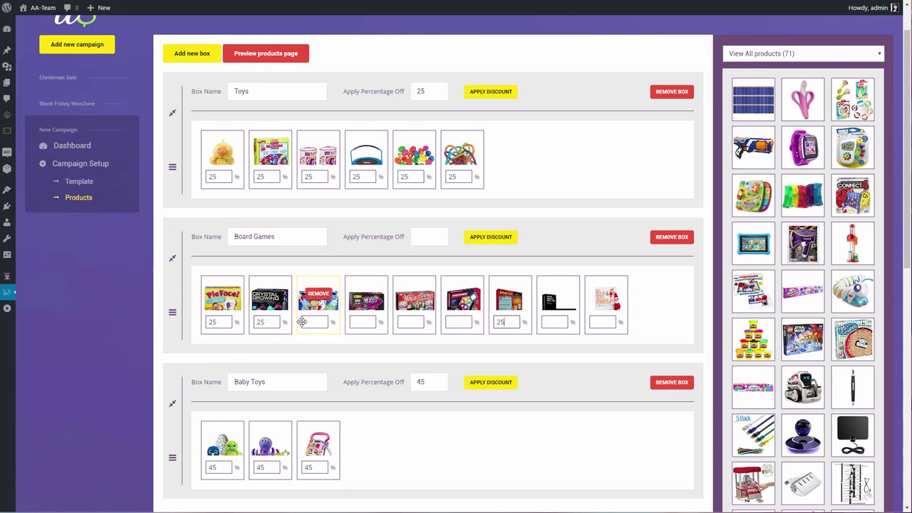
click(314, 322)
text(11)
click(362, 322)
text(15)
click(410, 322)
text(15)
click(456, 321)
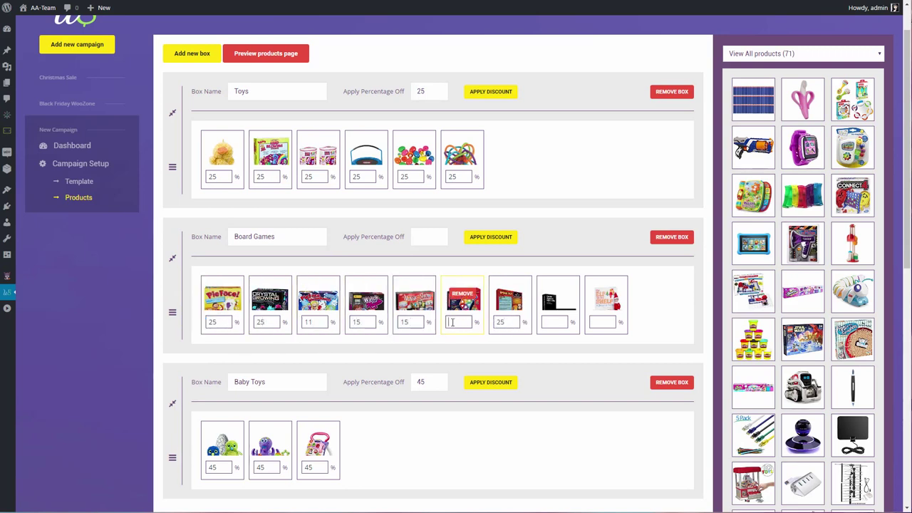
text(15)
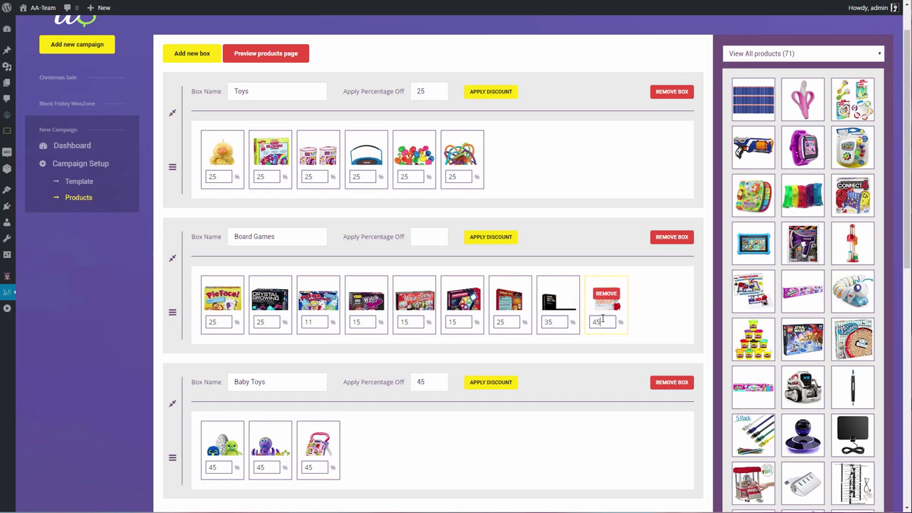
scroll(281, 332, down, 6)
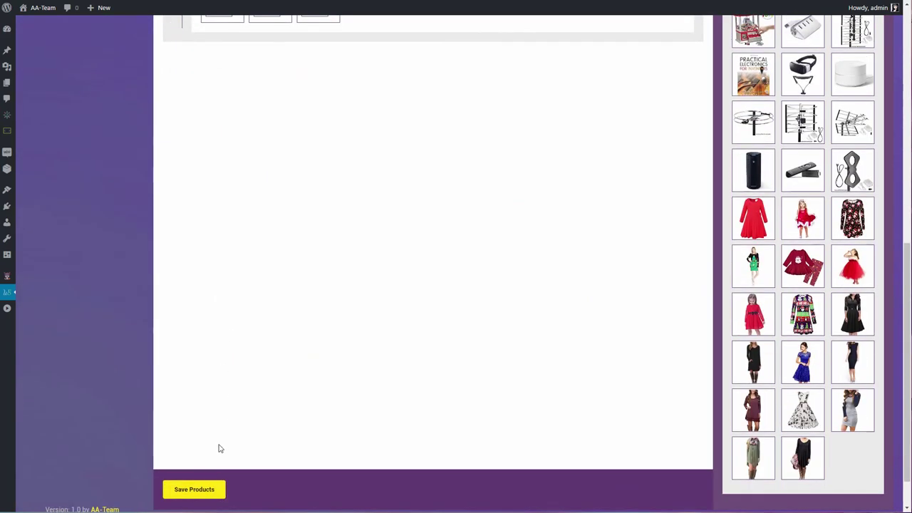
Save the product boxes and preview the discounted Toys, Board Games and Baby Toys products page
click(194, 489)
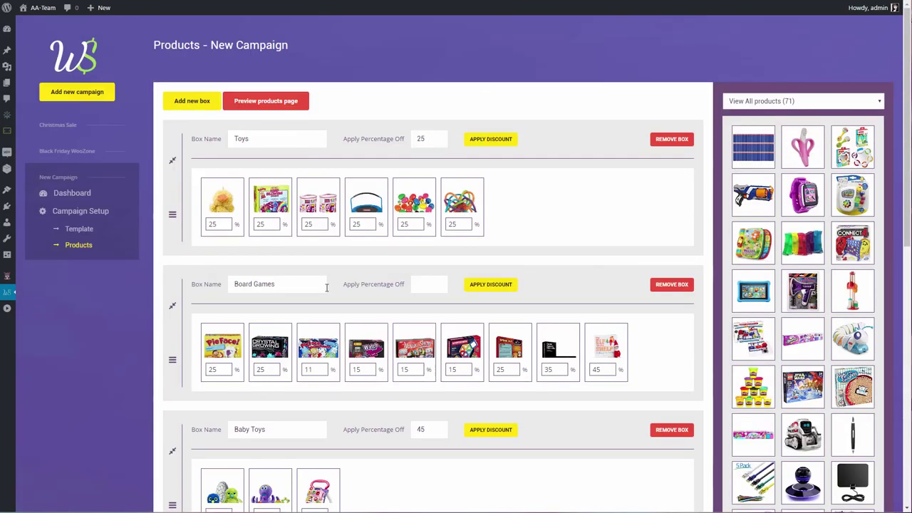
click(267, 100)
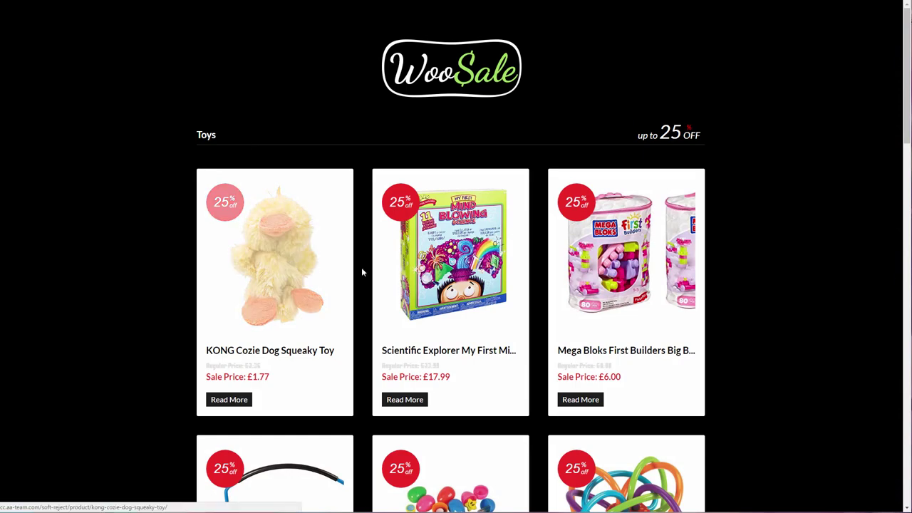
scroll(774, 306, down, 3)
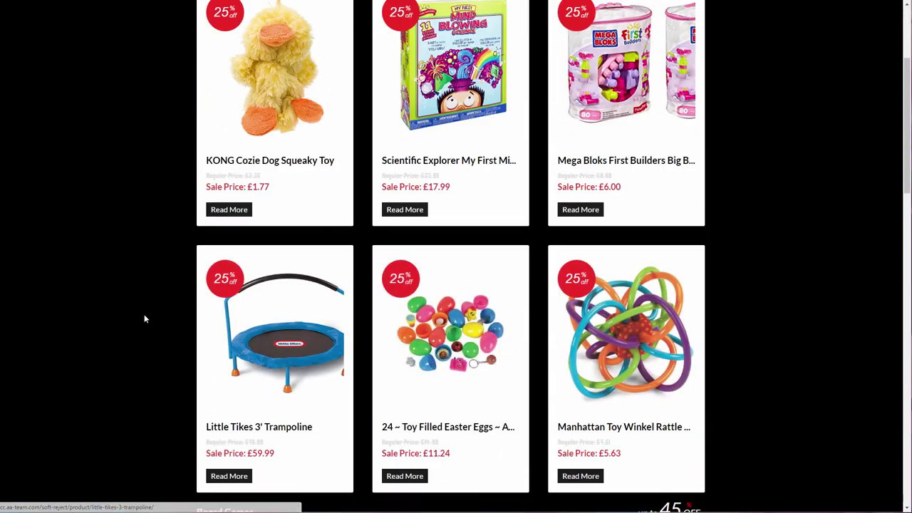
scroll(142, 318, down, 7)
scroll(600, 199, down, 6)
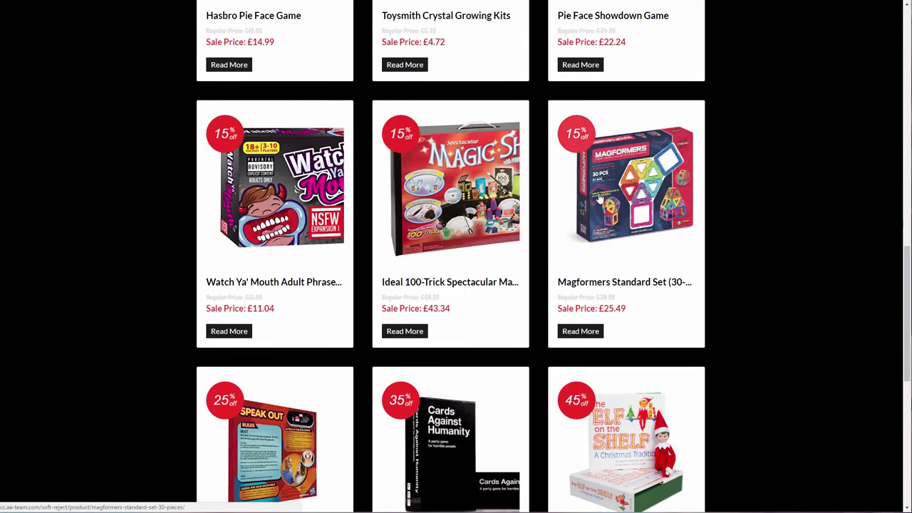
scroll(480, 259, down, 4)
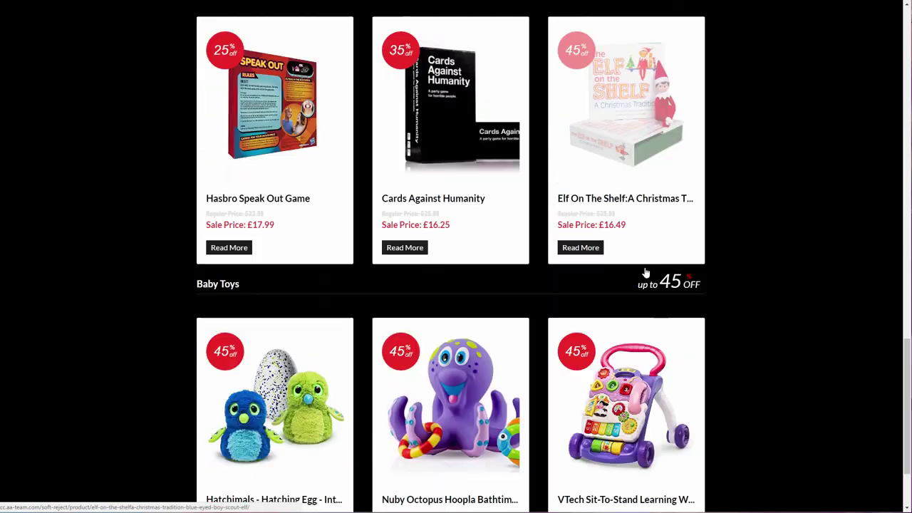
scroll(92, 286, up, 20)
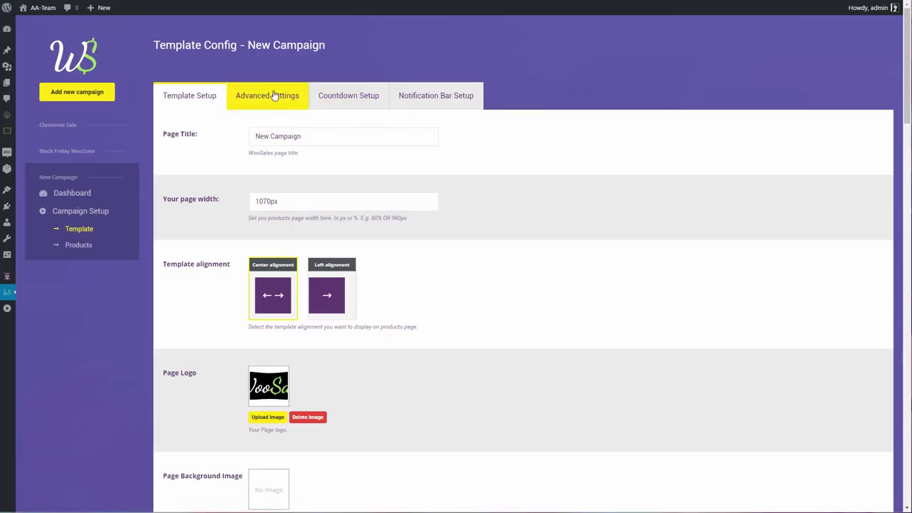
Add the snowfall CSS and JavaScript in the template's Advanced settings and save them
click(283, 94)
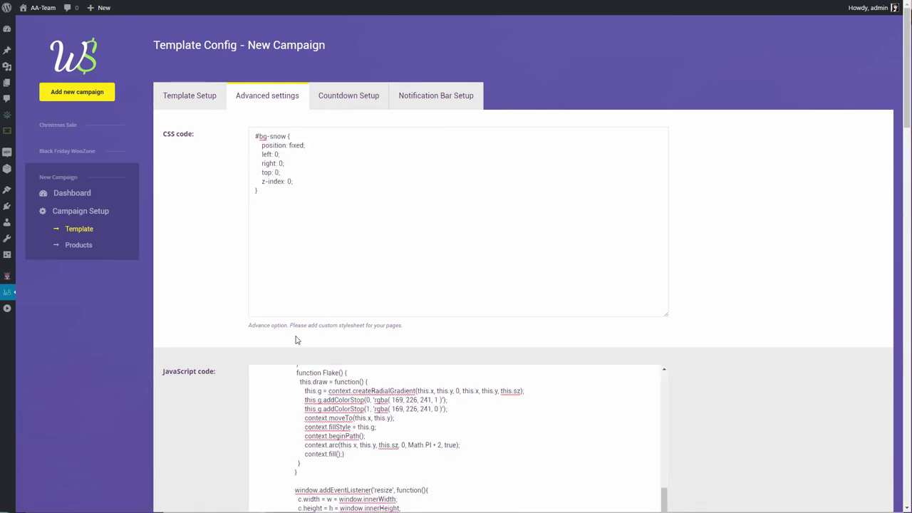
scroll(297, 340, down, 5)
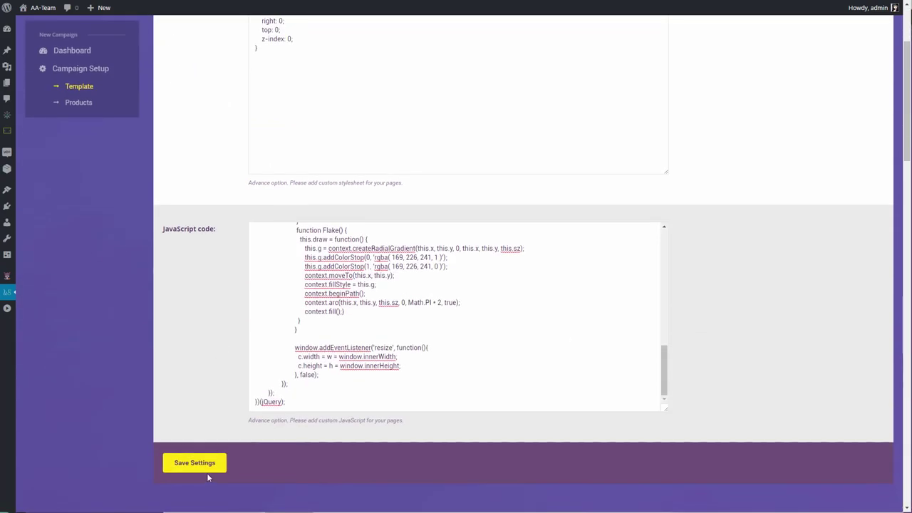
click(207, 471)
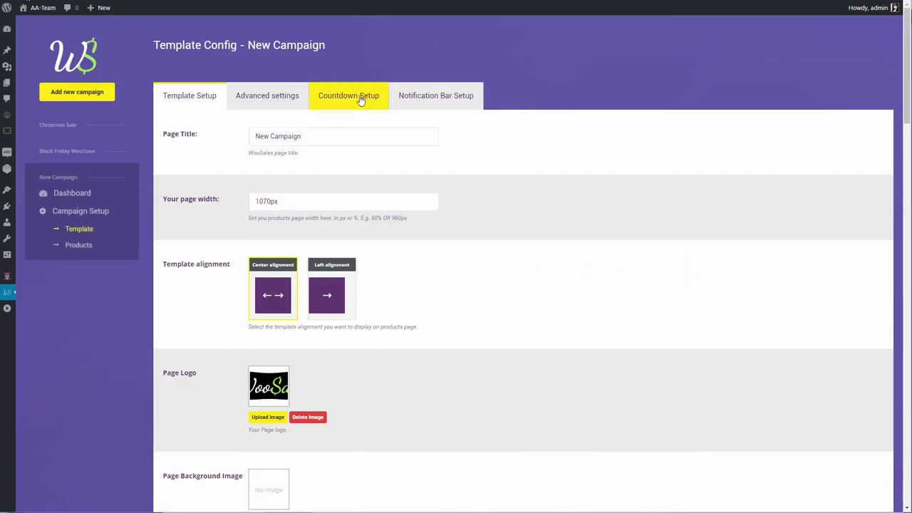
click(361, 98)
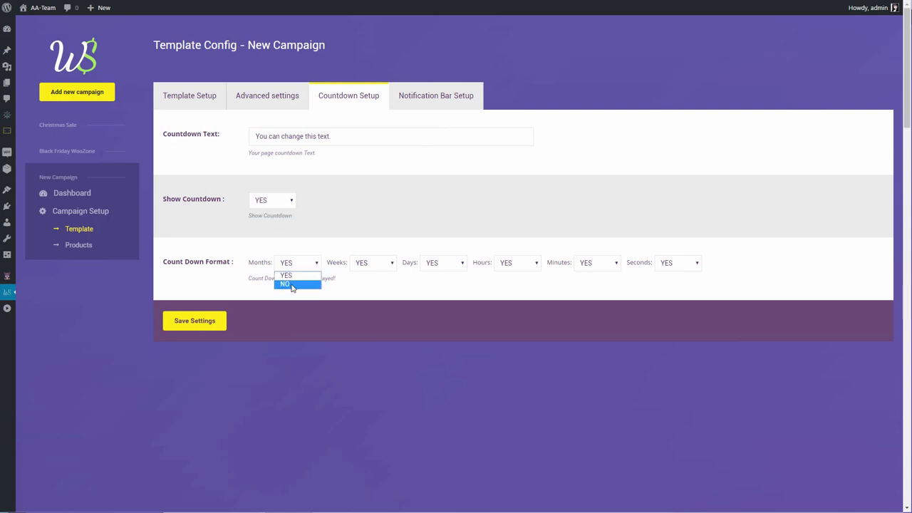
Save the countdown text and format changes and reload the live campaign page
click(212, 328)
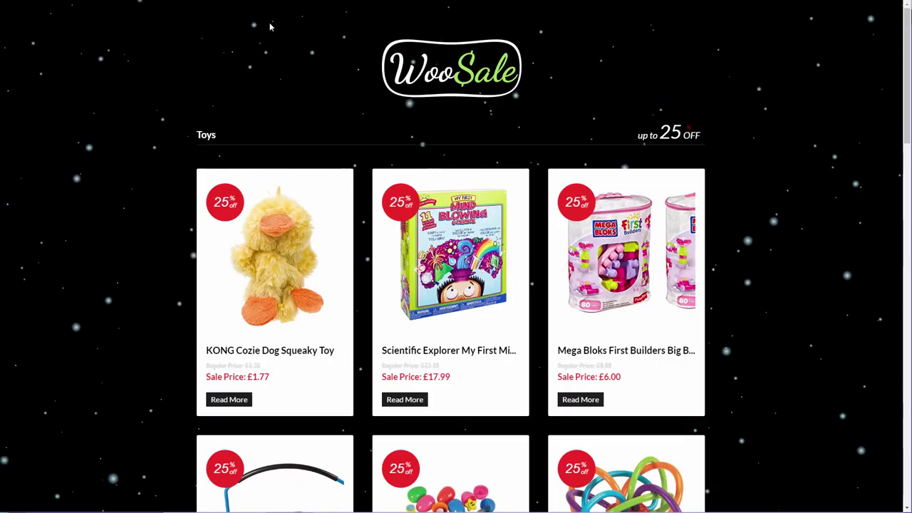
key(F5)
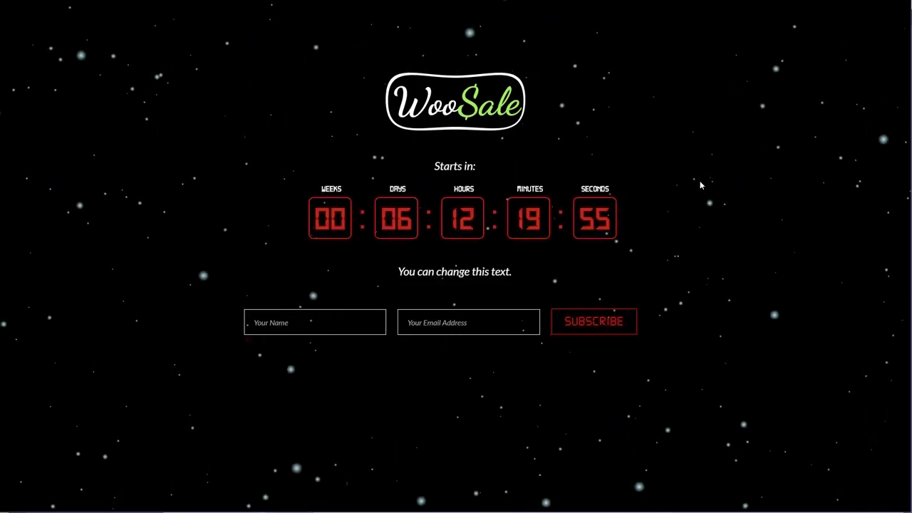
drag(416, 272, 470, 272)
Subscribe a test visitor with a name and e-mail, then find them in the Notification Bar subscriber list
click(314, 322)
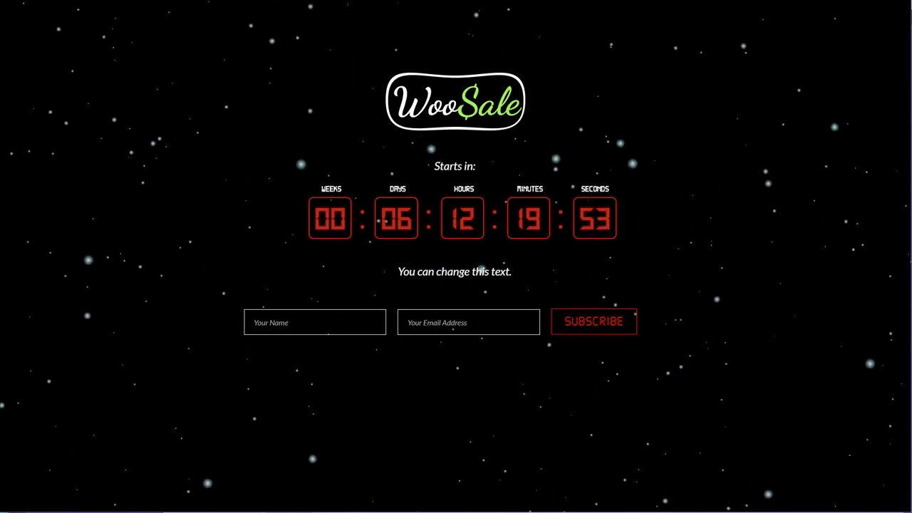
text(Alexandra)
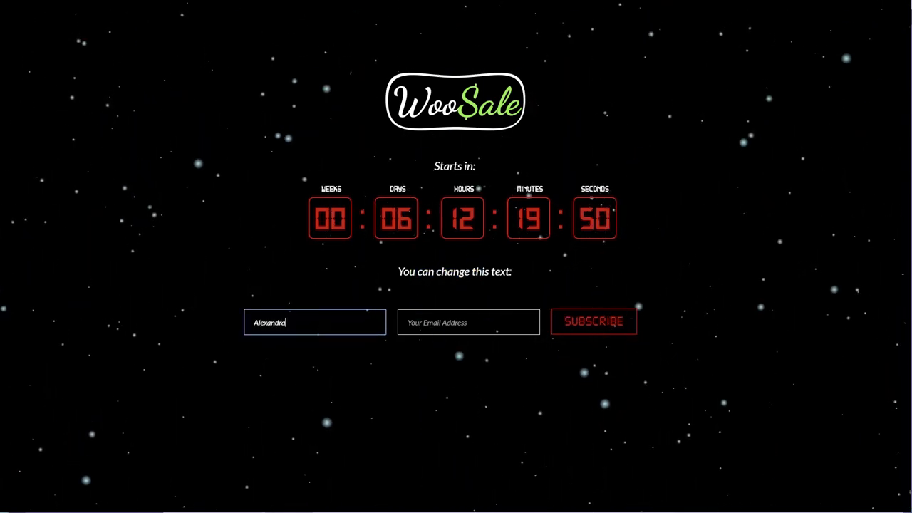
click(468, 322)
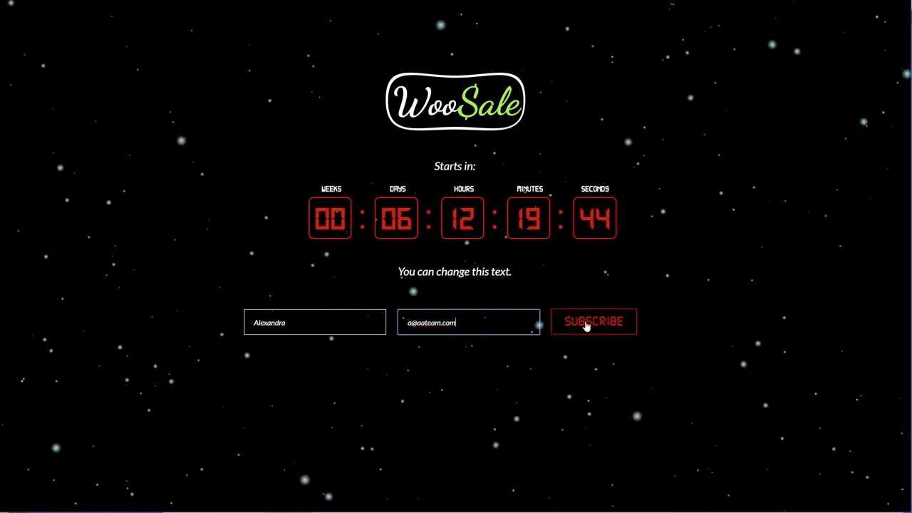
click(588, 322)
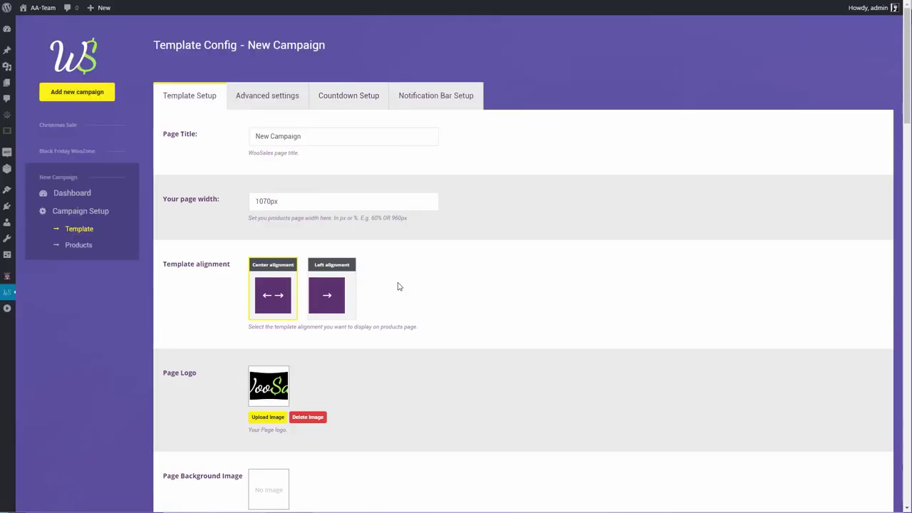
click(436, 94)
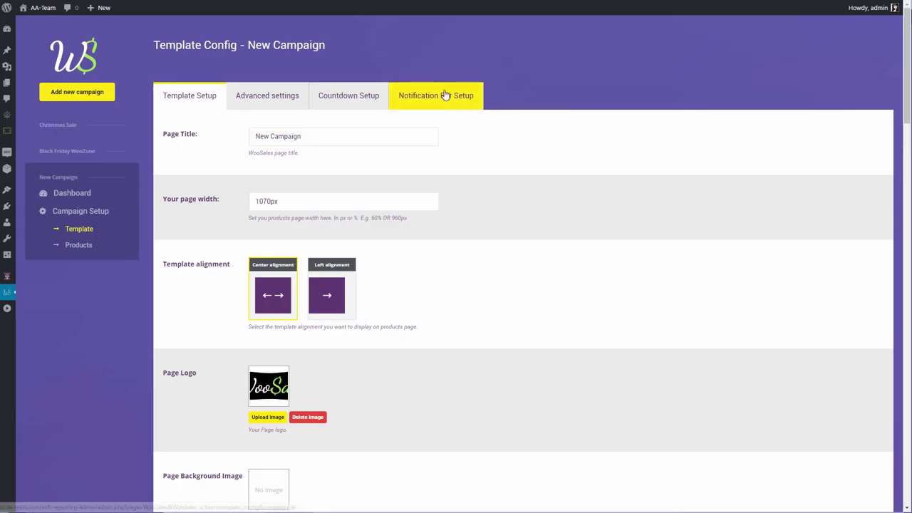
click(446, 95)
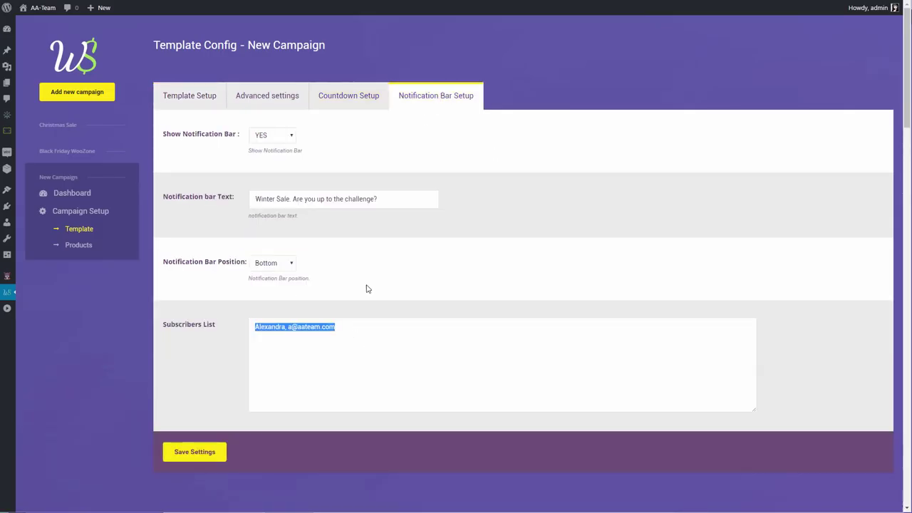